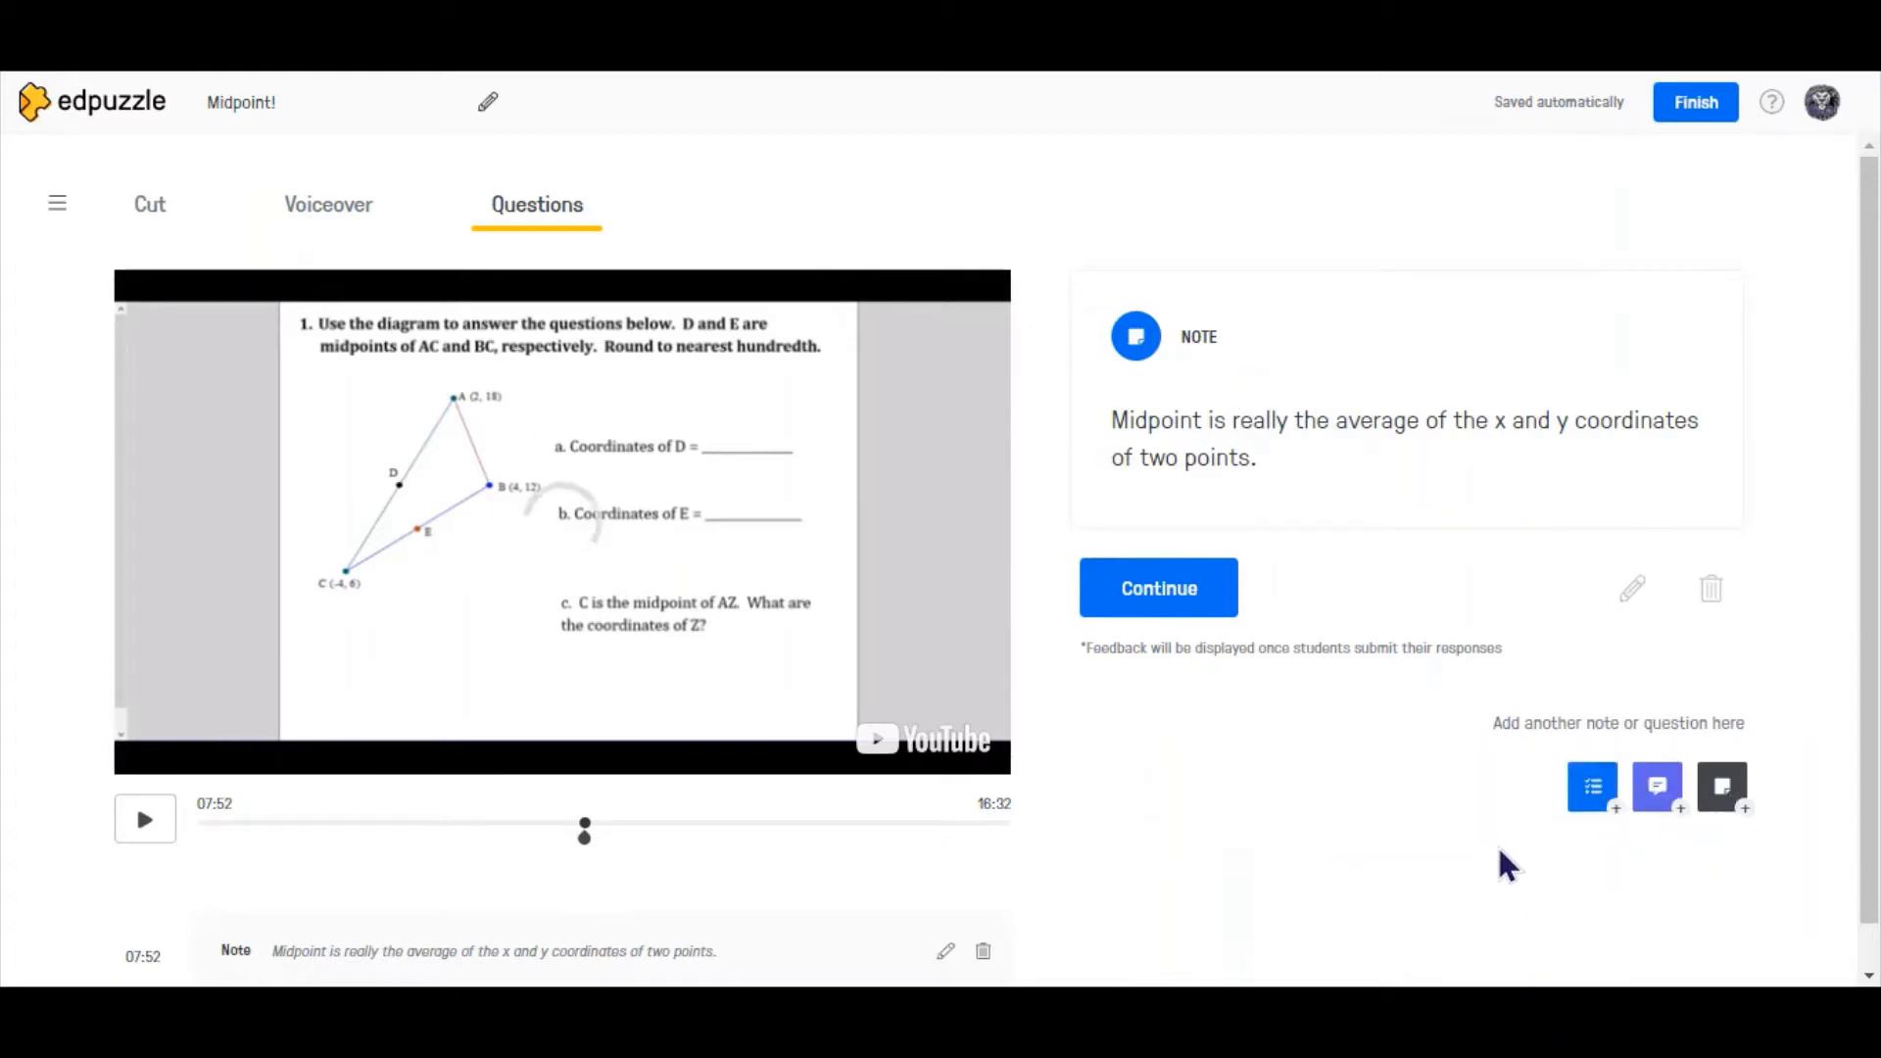
- Add a multiple-choice question at 07:52 asking "What is midpoint?" with "A" as the first answer choice
{"action": "left_click", "coordinate": [1593, 786]}
{"action": "type", "text": "What is midpoint?"}
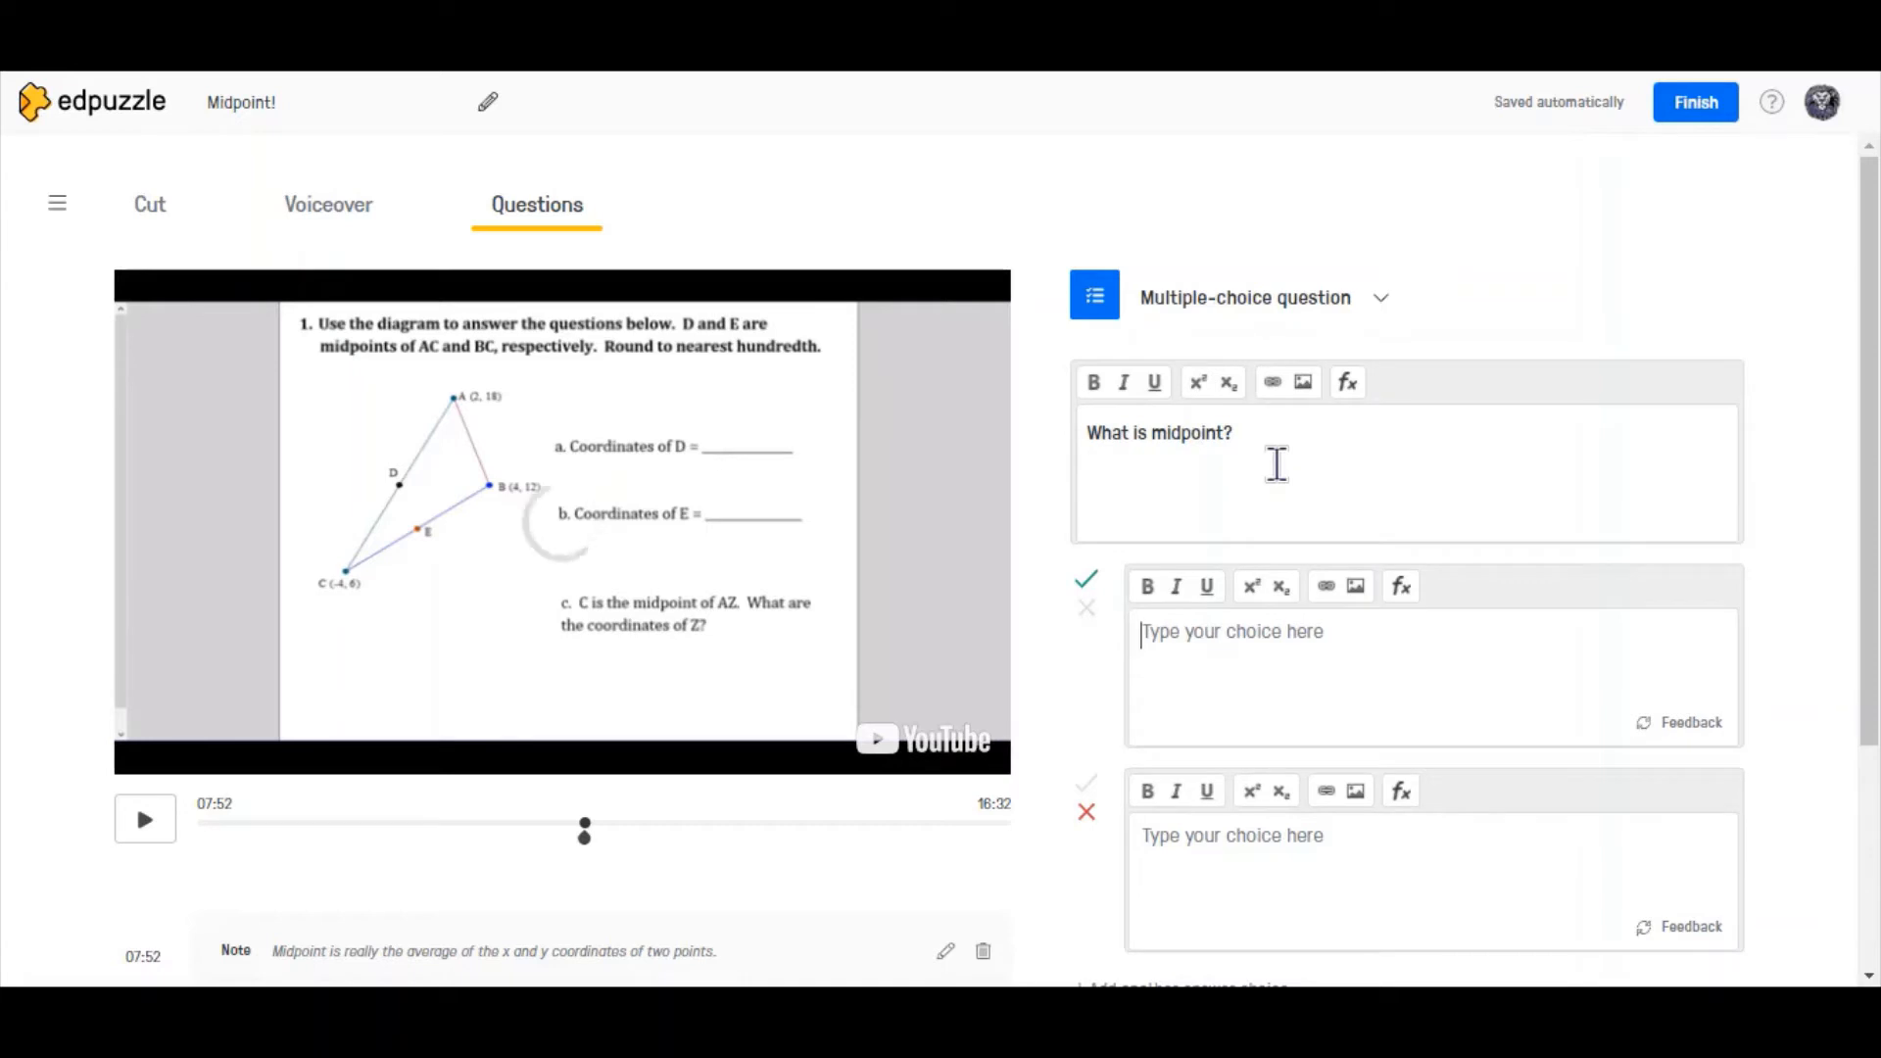
{"action": "key", "text": "Tab"}
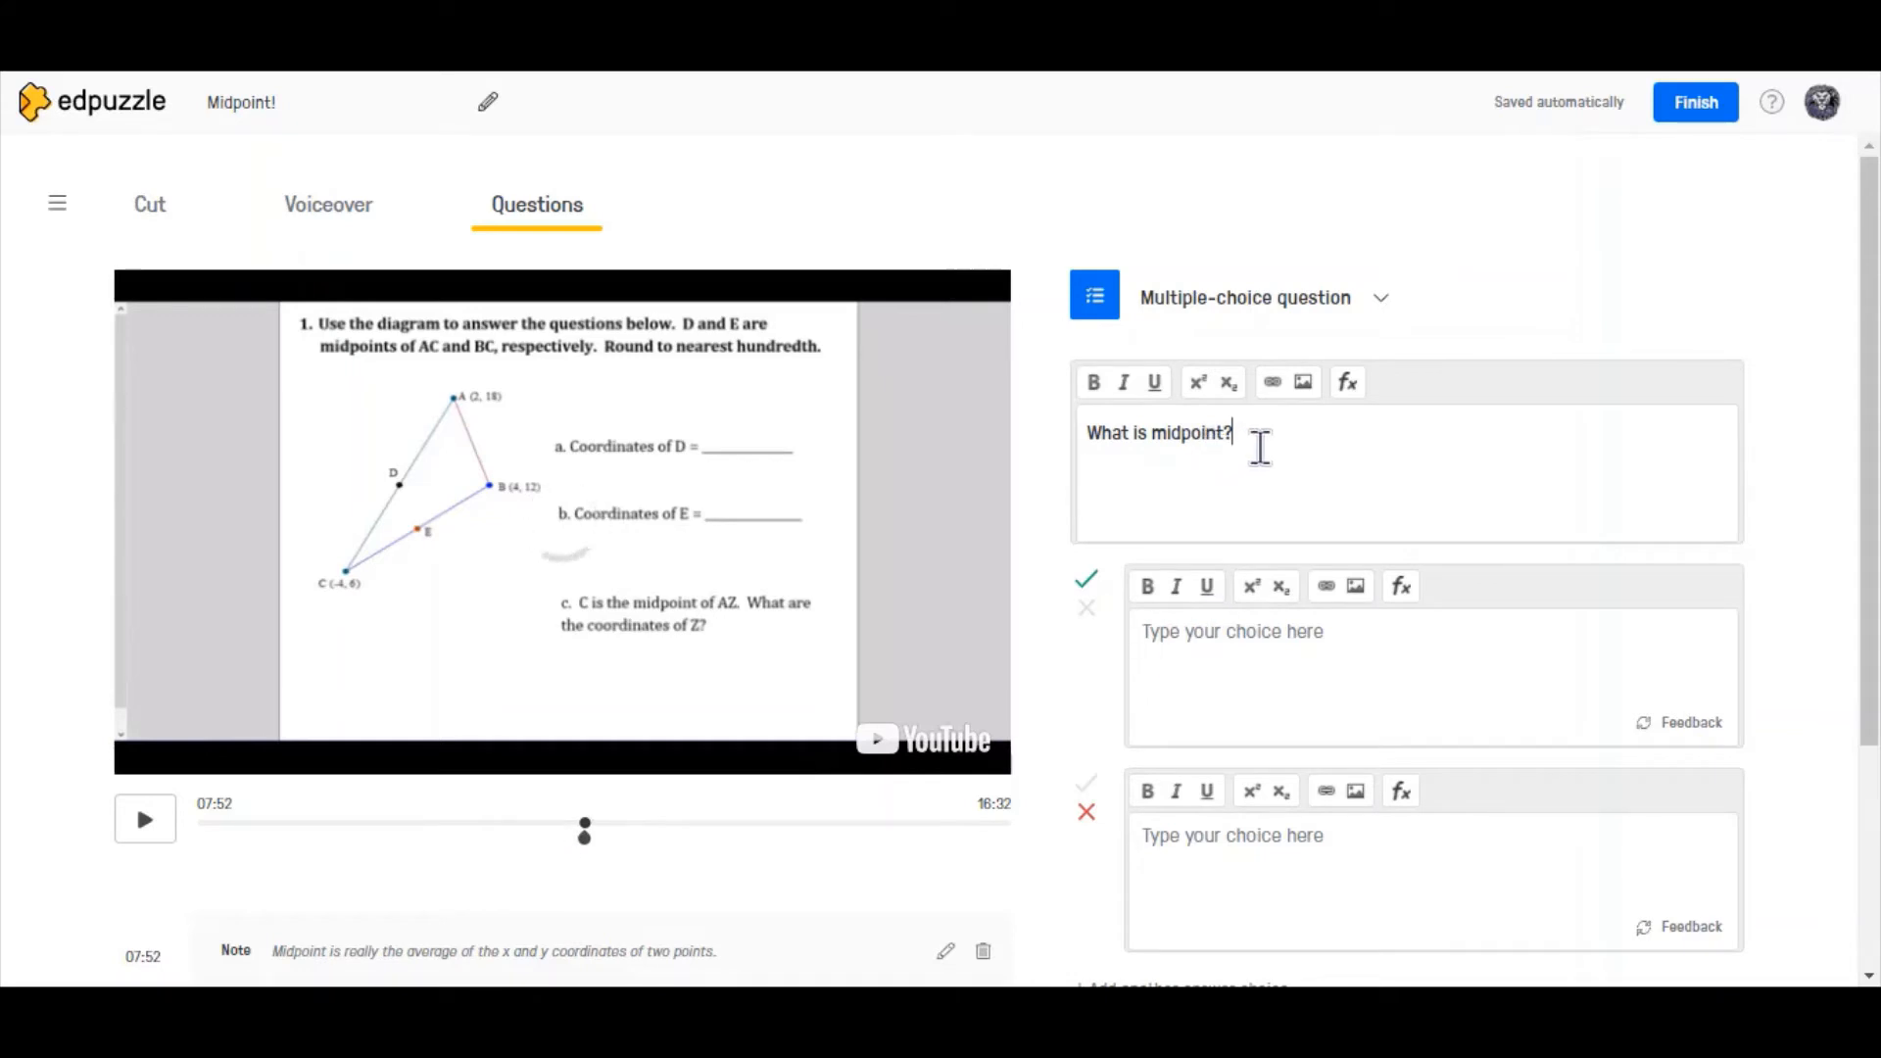
{"action": "type", "text": "A"}
{"action": "key", "text": "Tab"}
{"action": "key", "text": "Tab"}
{"action": "key", "text": "Tab"}
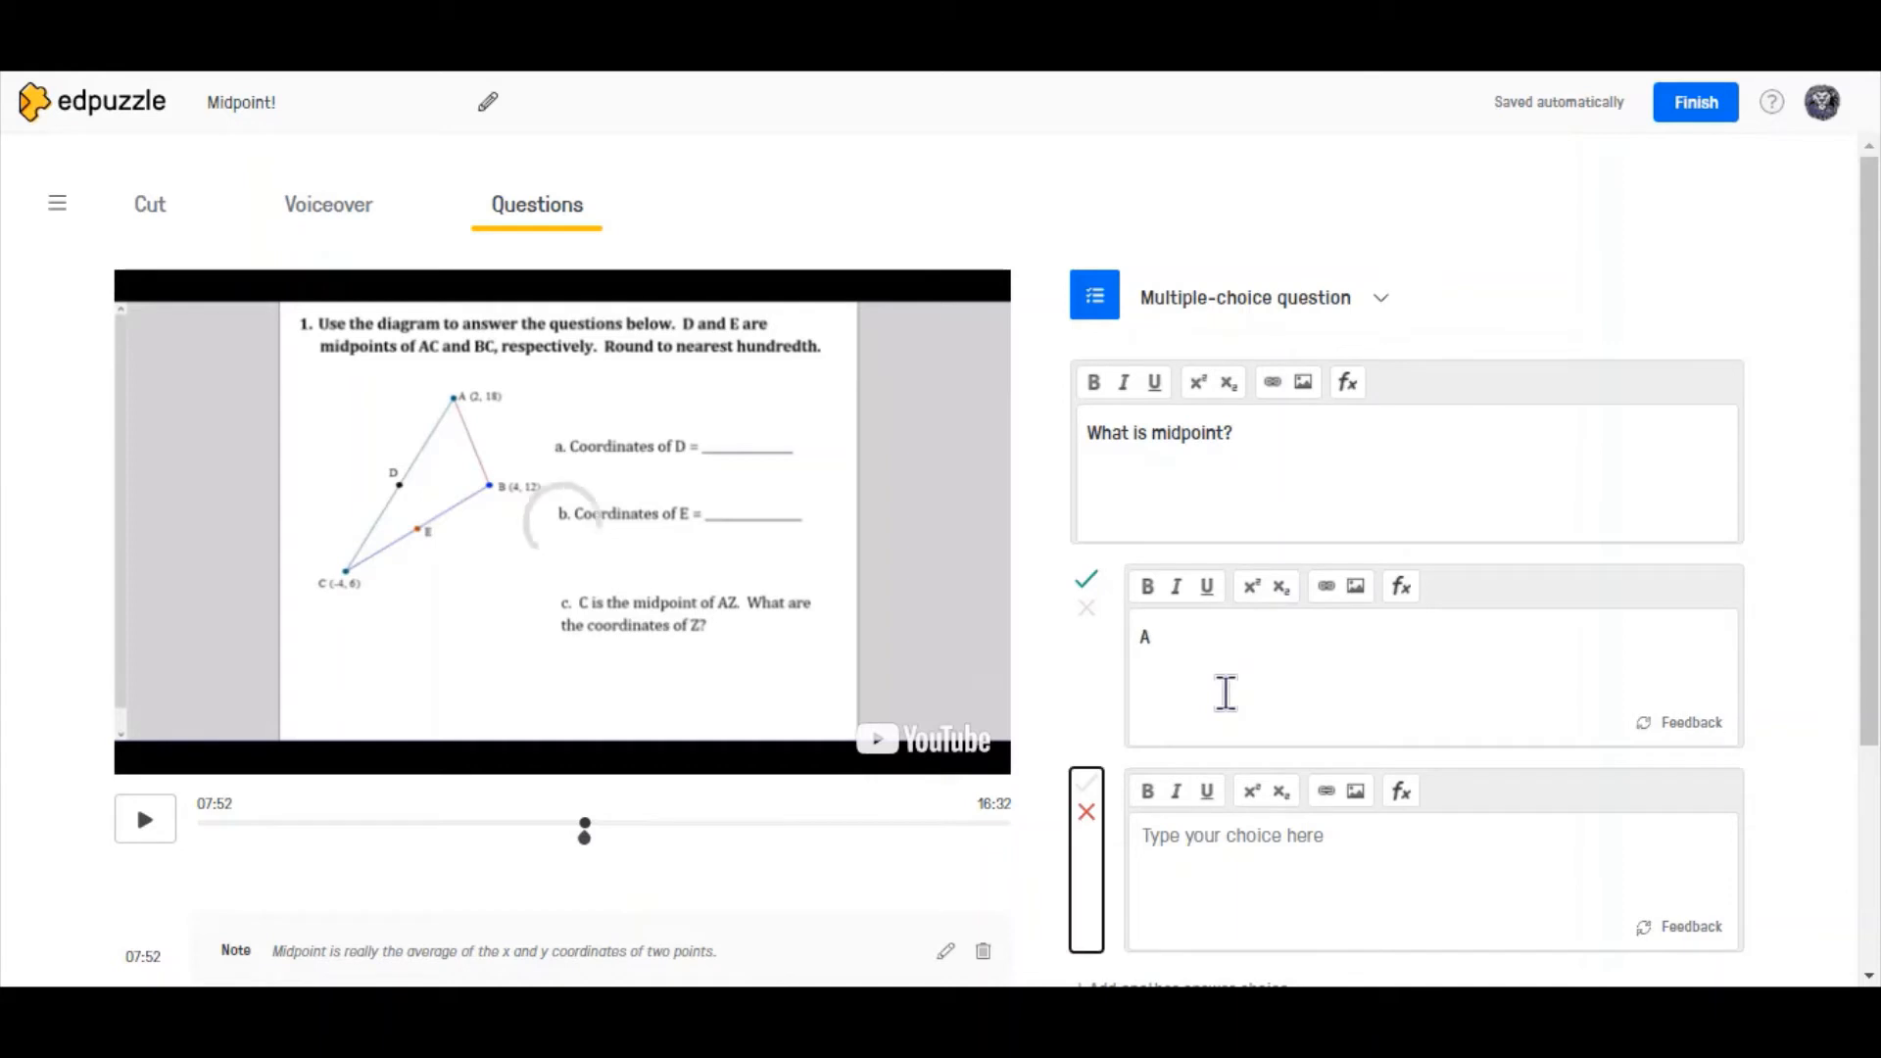
- Enter "B" as the second answer choice and mark both A and B as correct
{"action": "left_click", "coordinate": [1085, 609]}
{"action": "left_click", "coordinate": [1085, 576]}
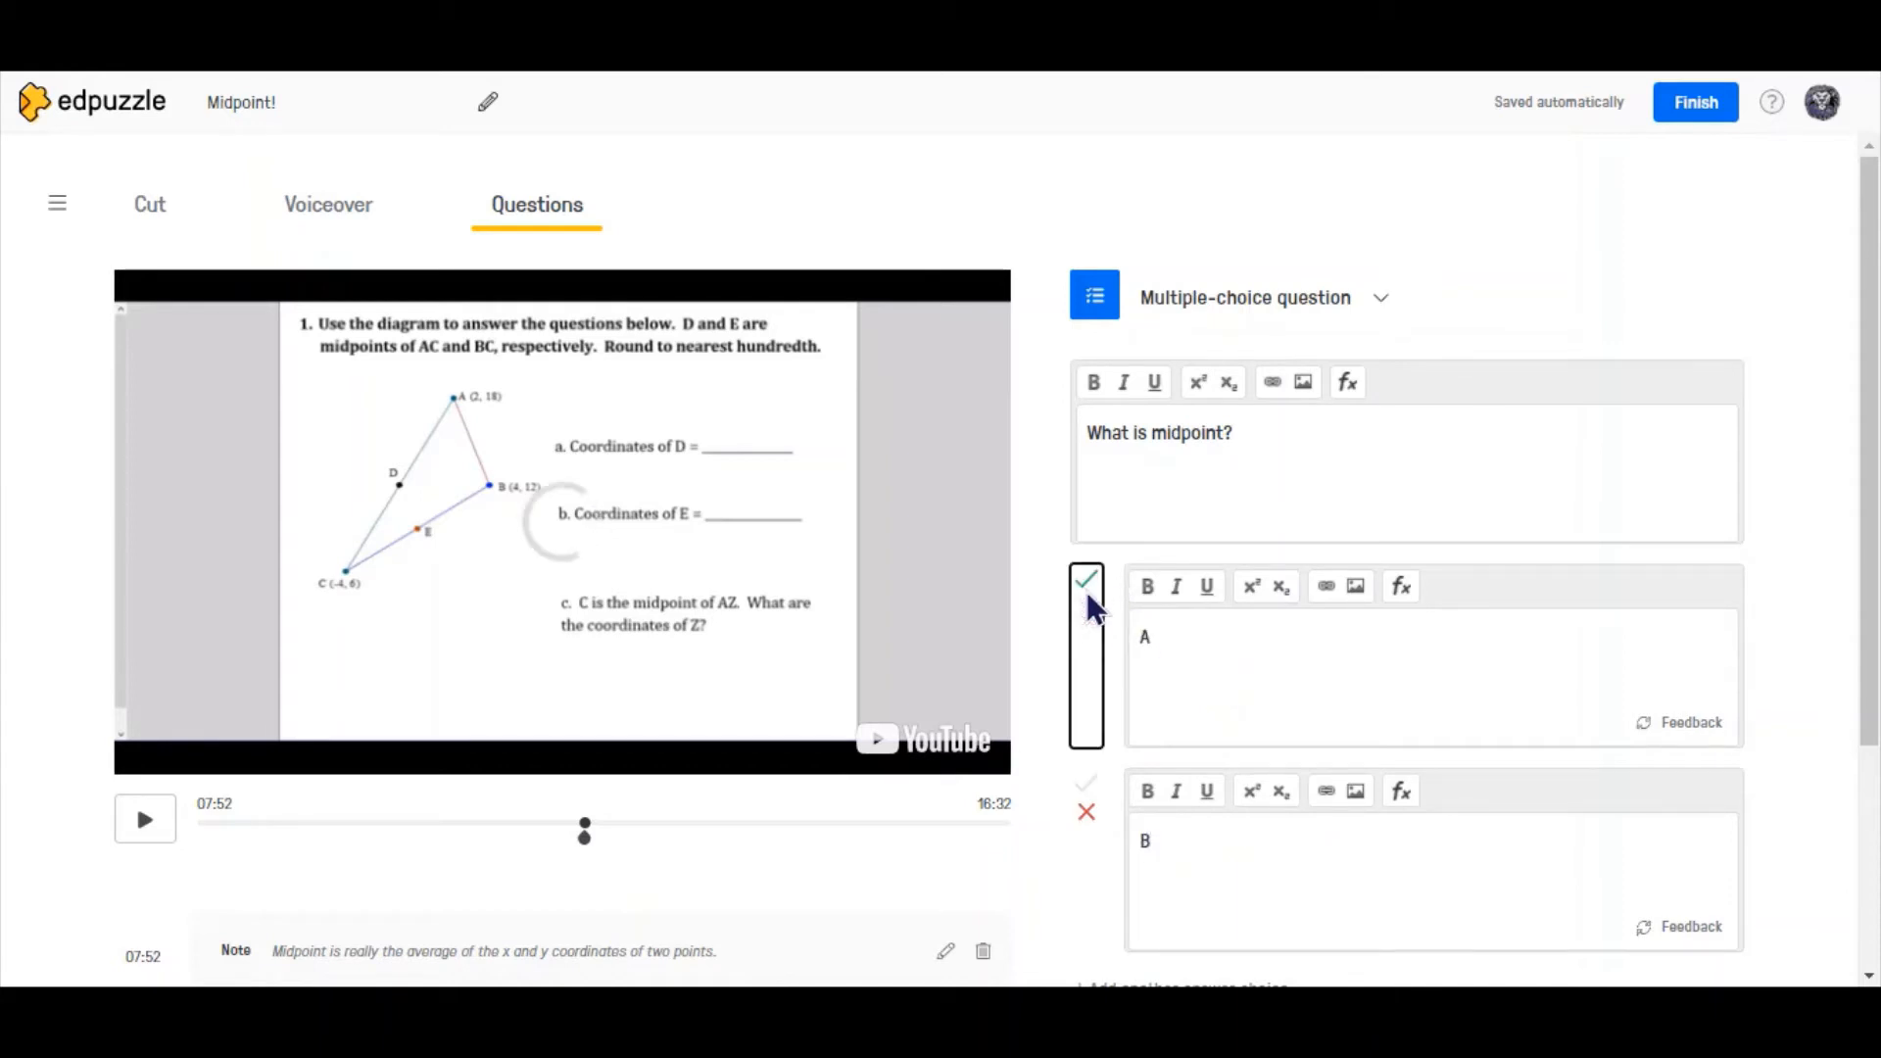
{"action": "left_click", "coordinate": [1084, 780]}
{"action": "left_click", "coordinate": [1336, 717]}
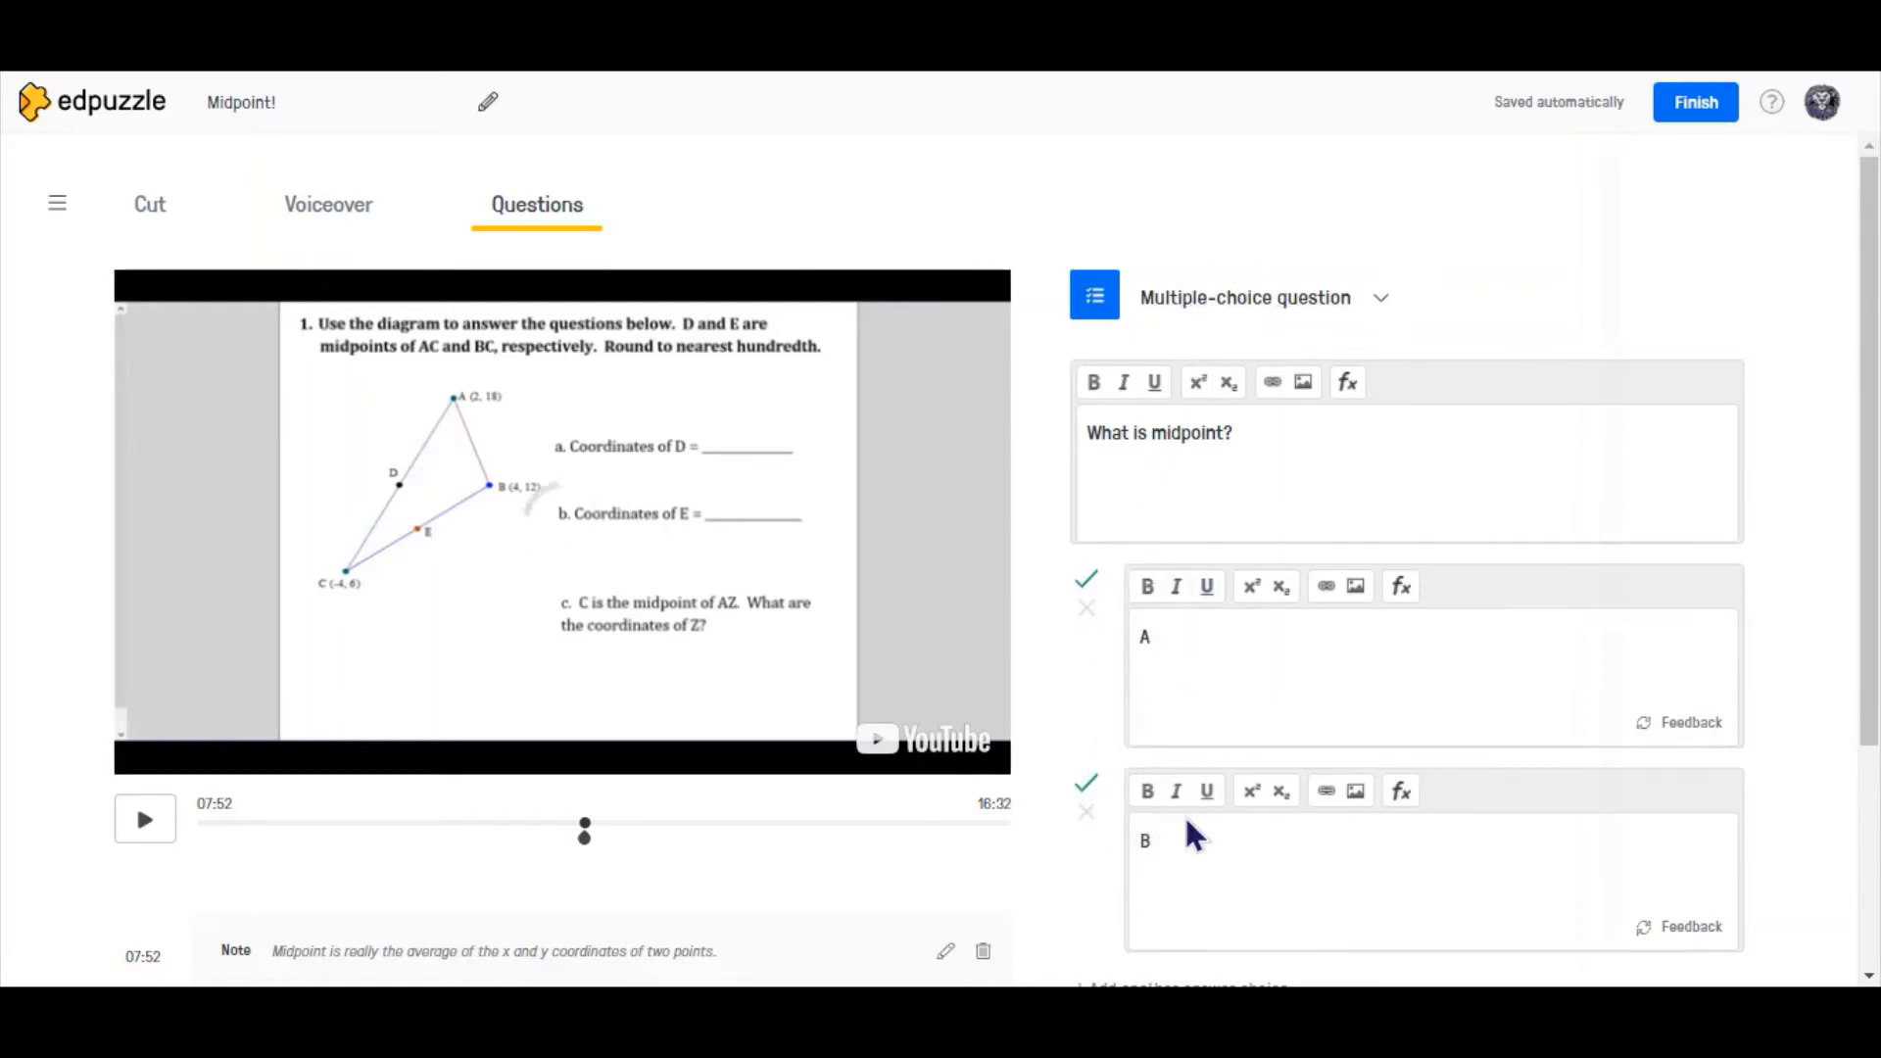
- Examine the equation editor's symbol tools for the question text and cancel without inserting an equation
{"action": "left_click", "coordinate": [1352, 449]}
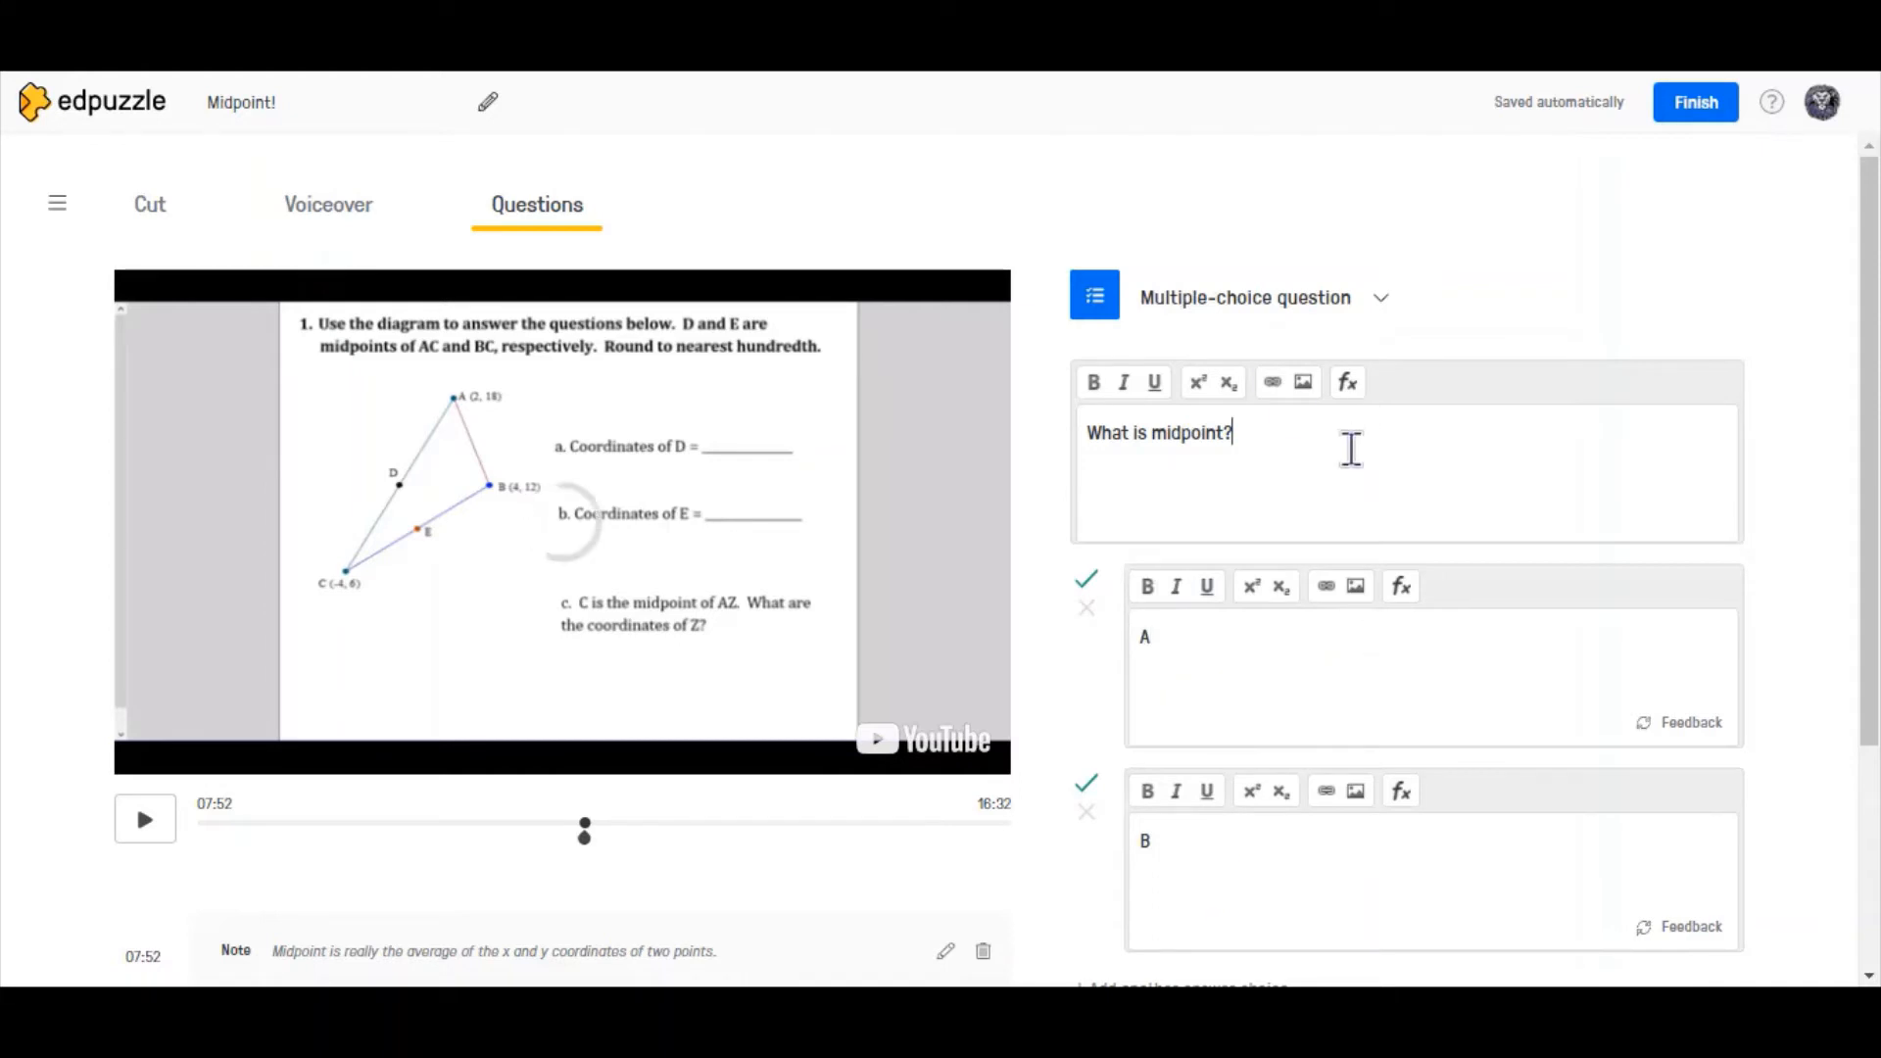
{"action": "left_click", "coordinate": [1295, 387]}
{"action": "left_click", "coordinate": [1260, 437]}
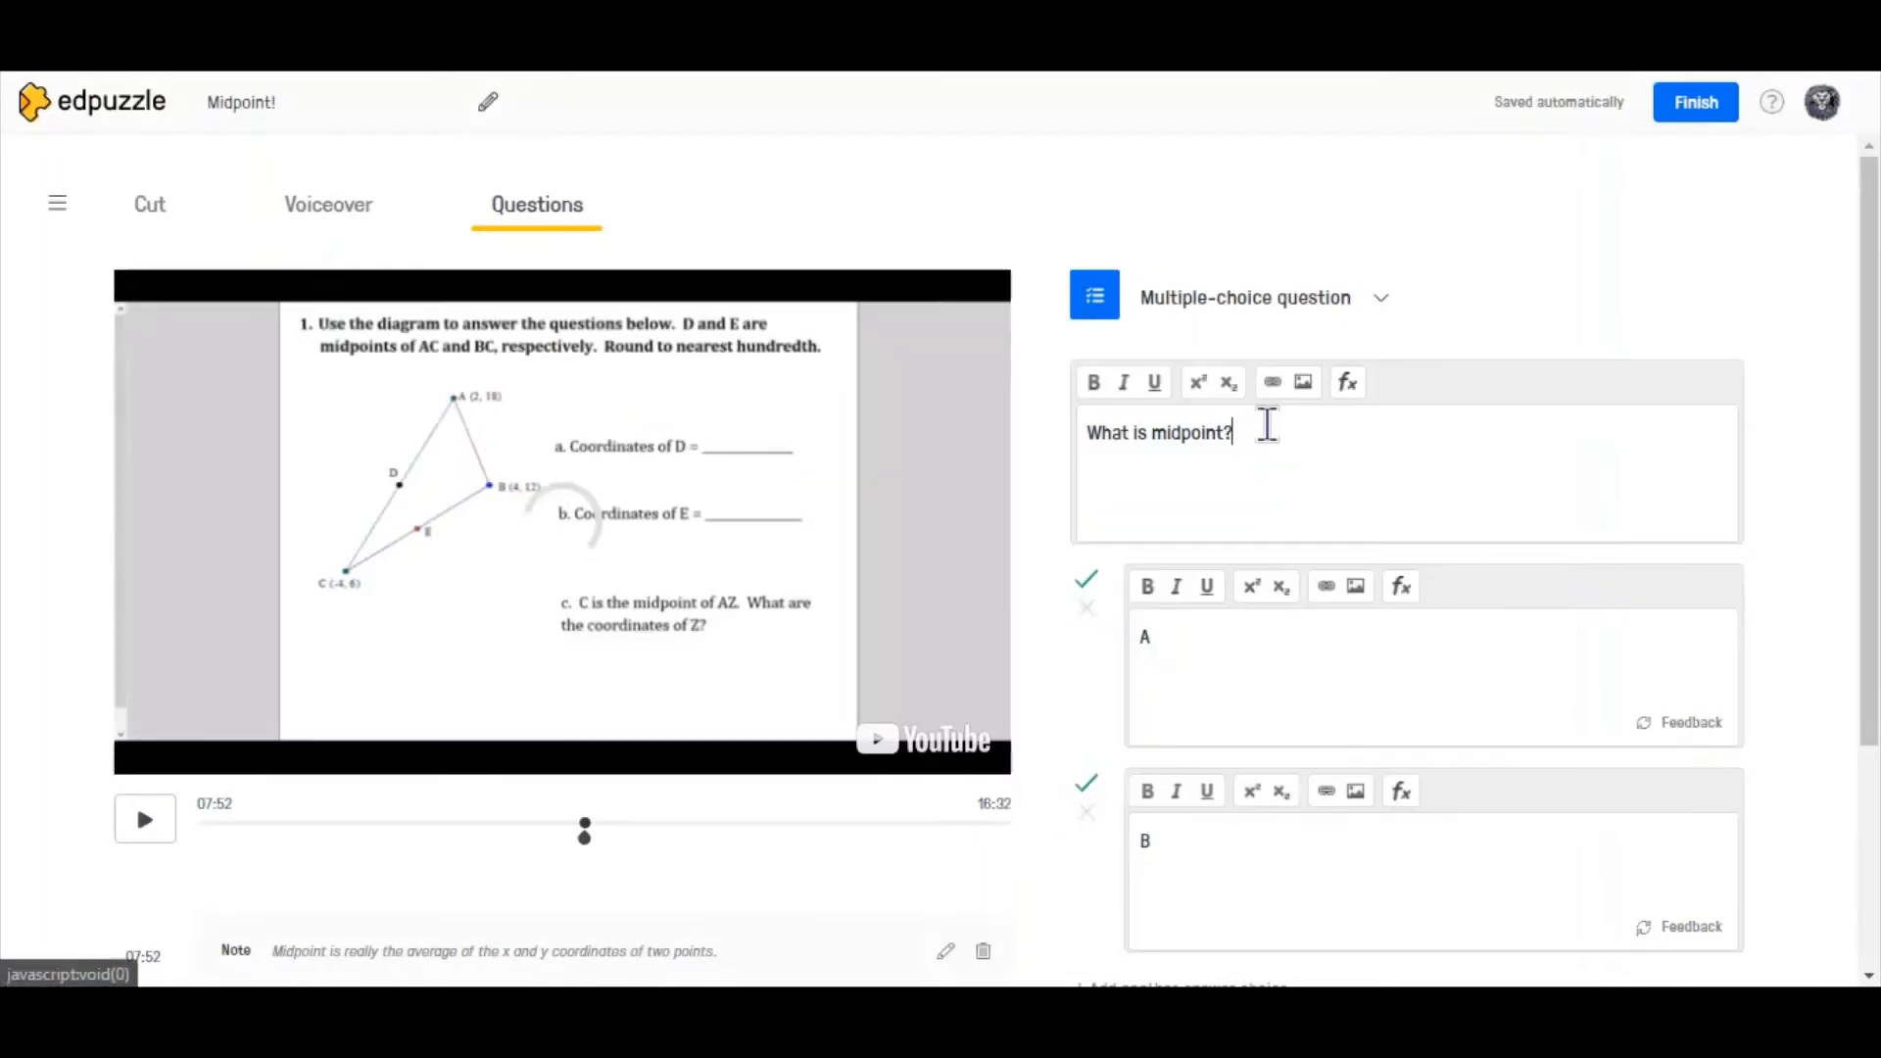
{"action": "left_click", "coordinate": [1350, 384]}
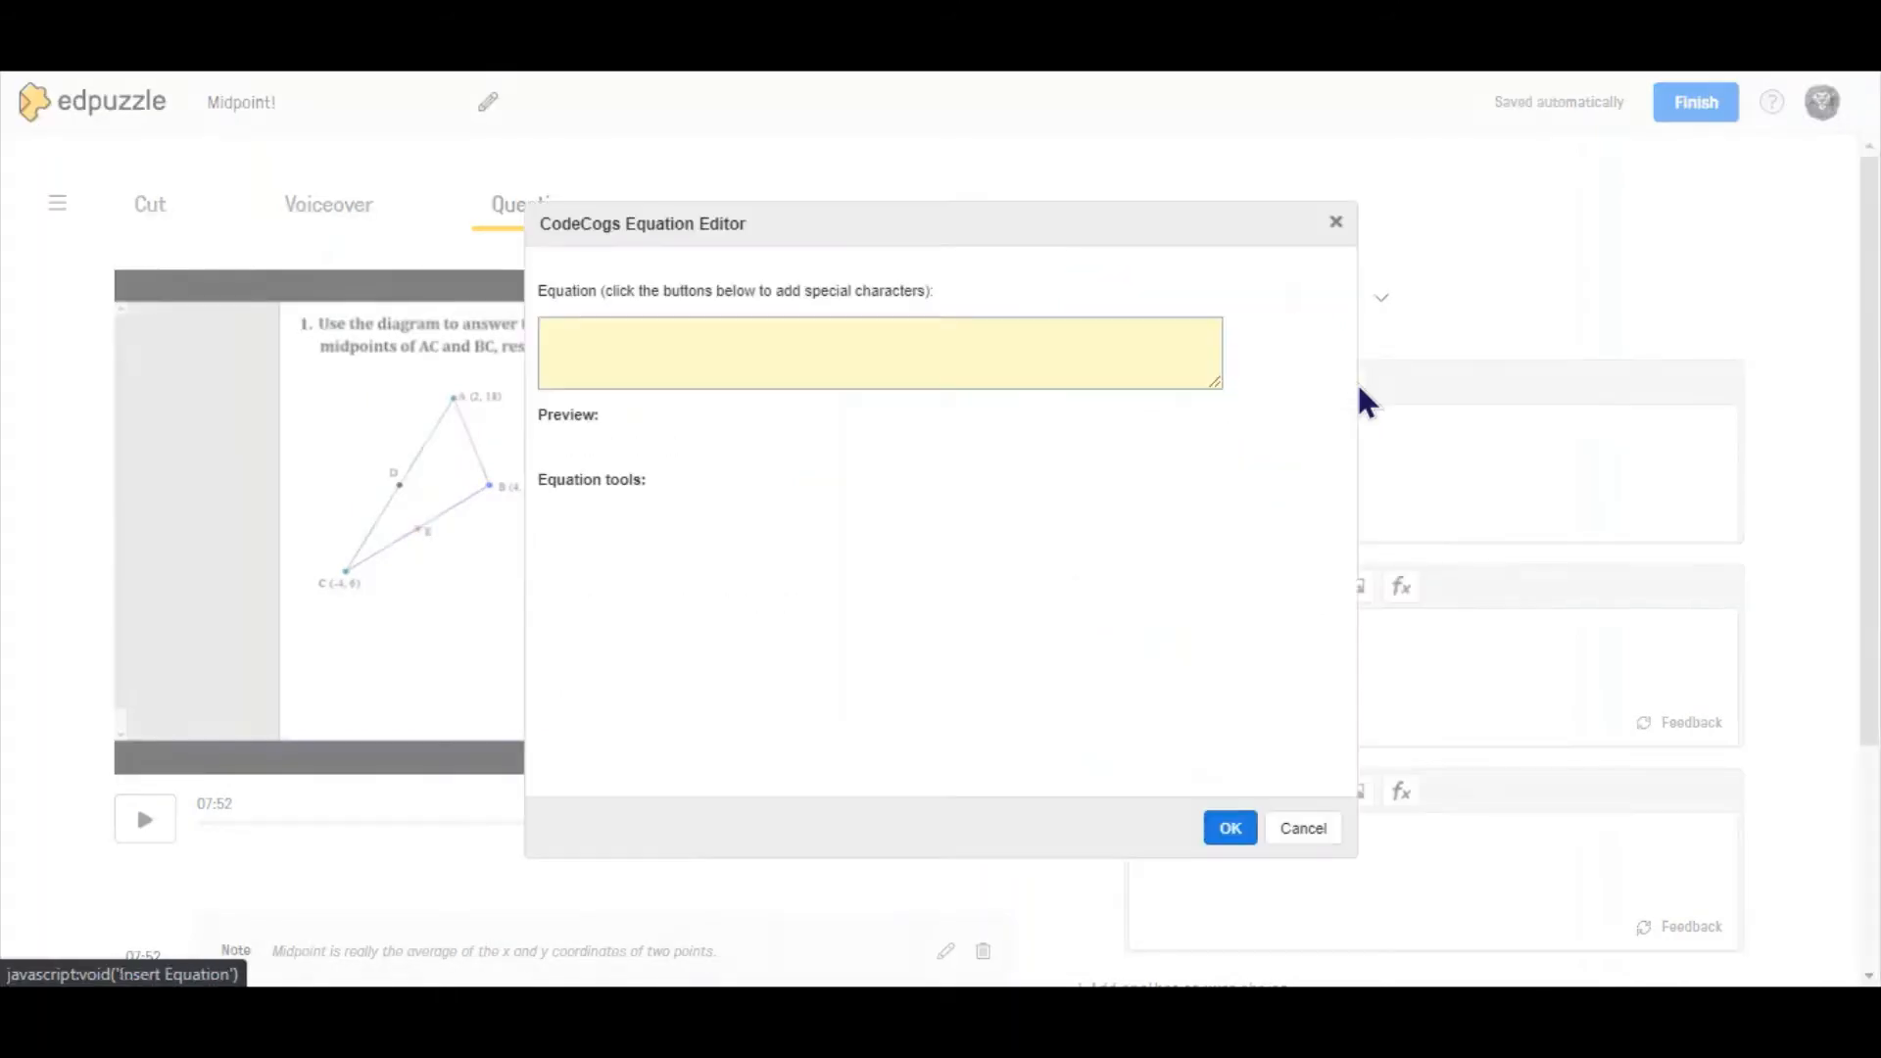
{"action": "left_click", "coordinate": [773, 366]}
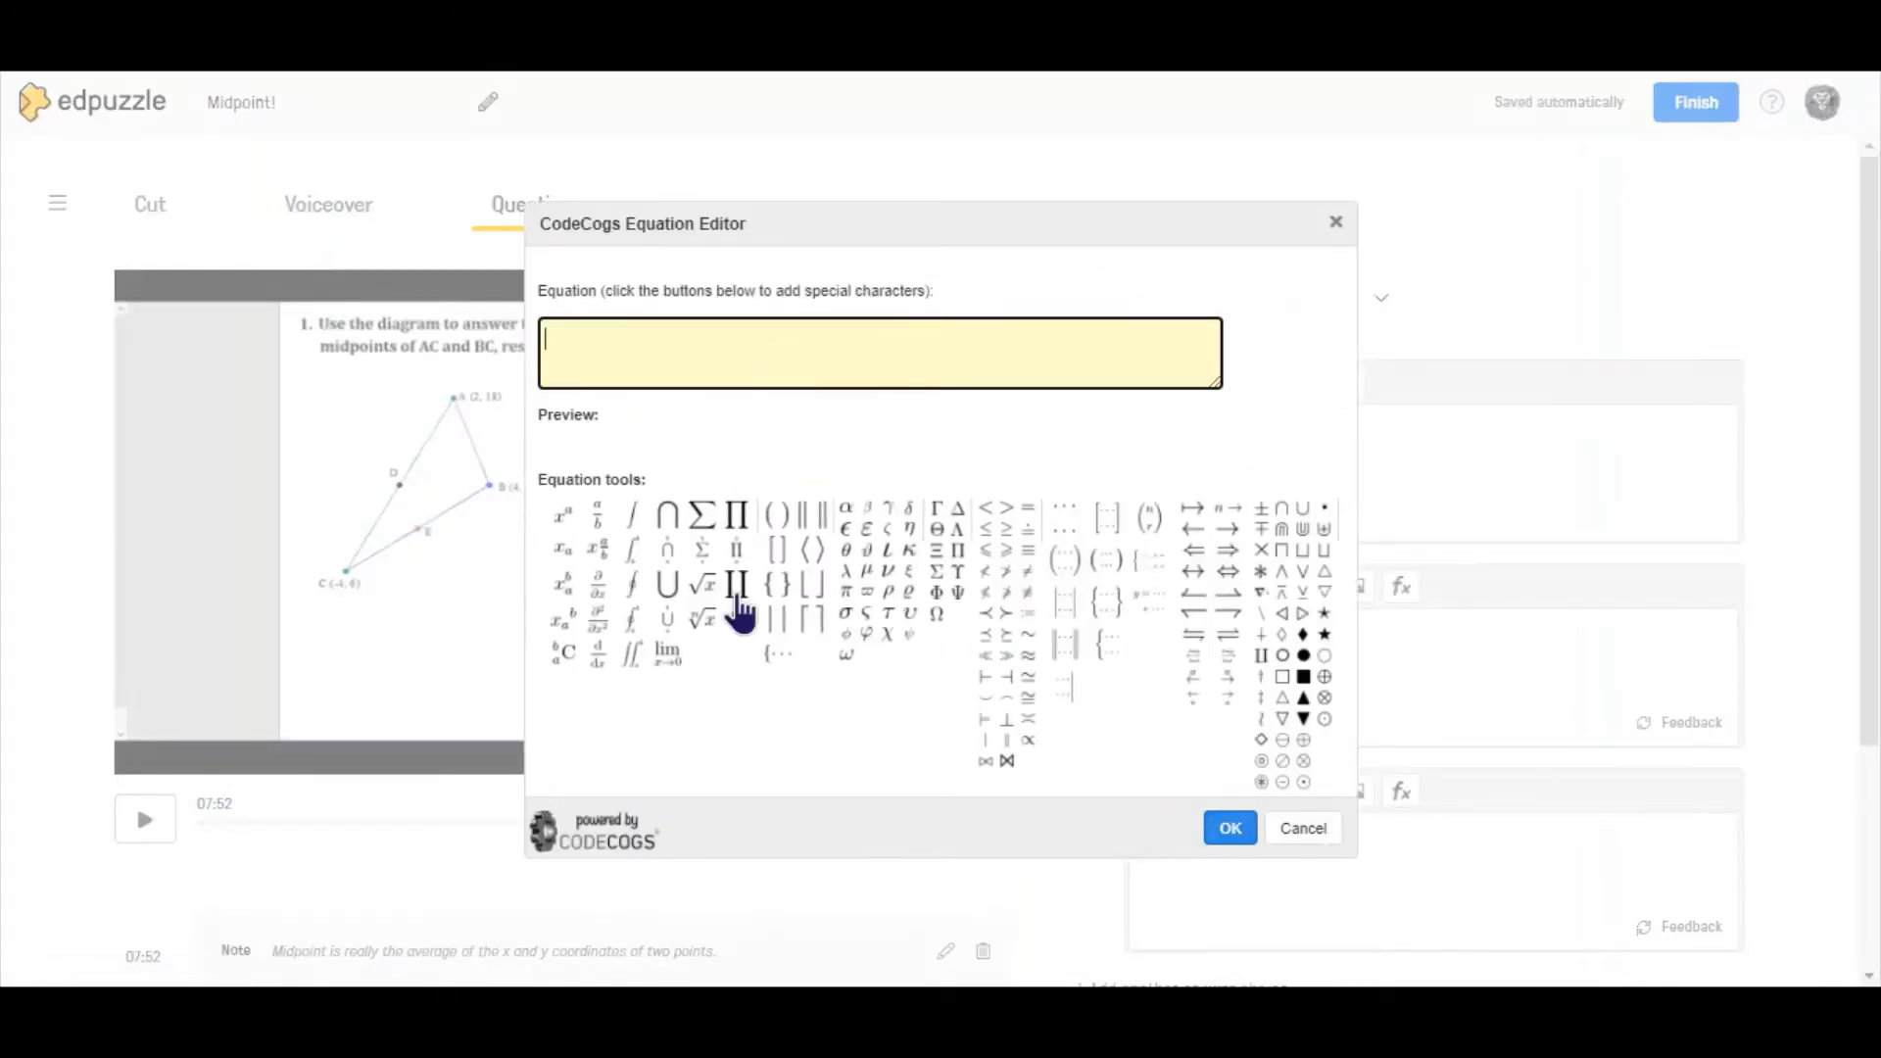
{"action": "left_click", "coordinate": [1295, 831]}
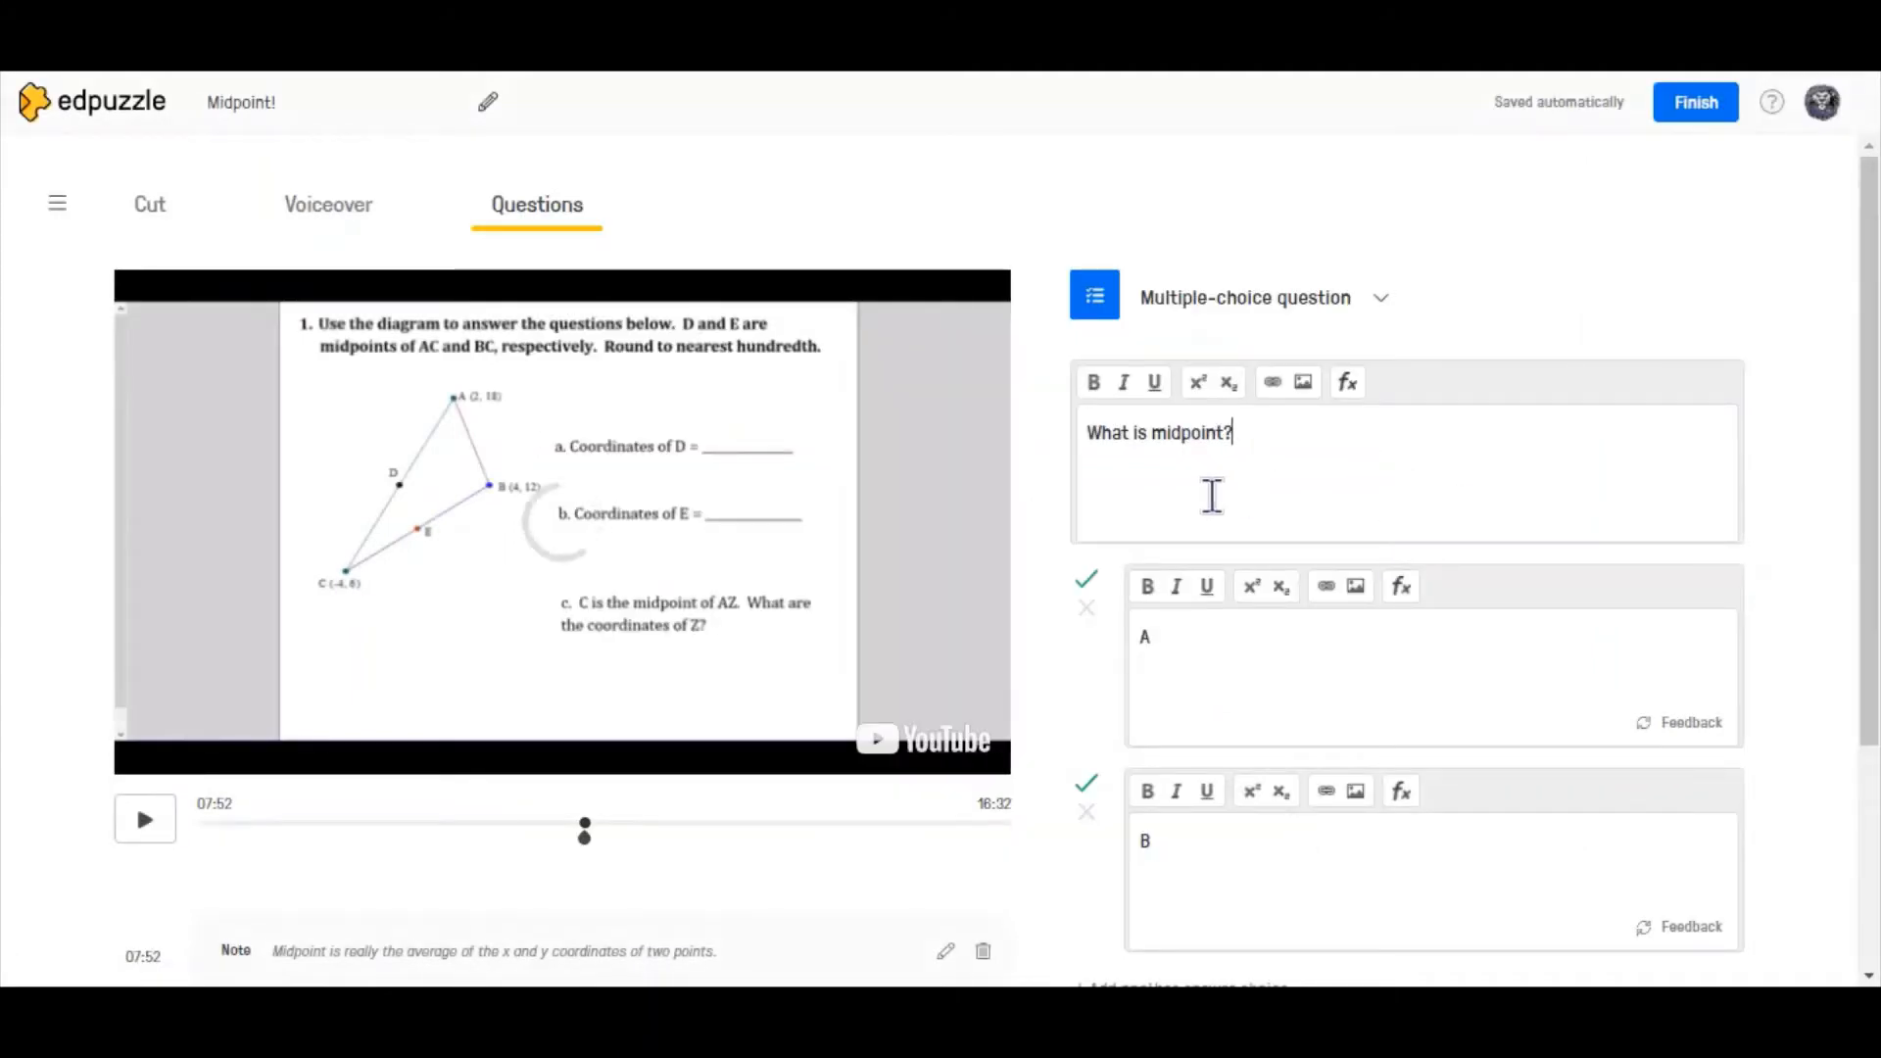
- Save the multiple-choice question and preview it after the note at 07:52
{"action": "left_click", "coordinate": [1303, 667]}
{"action": "scroll", "coordinate": [1848, 596], "scroll_direction": "down", "scroll_amount": 2}
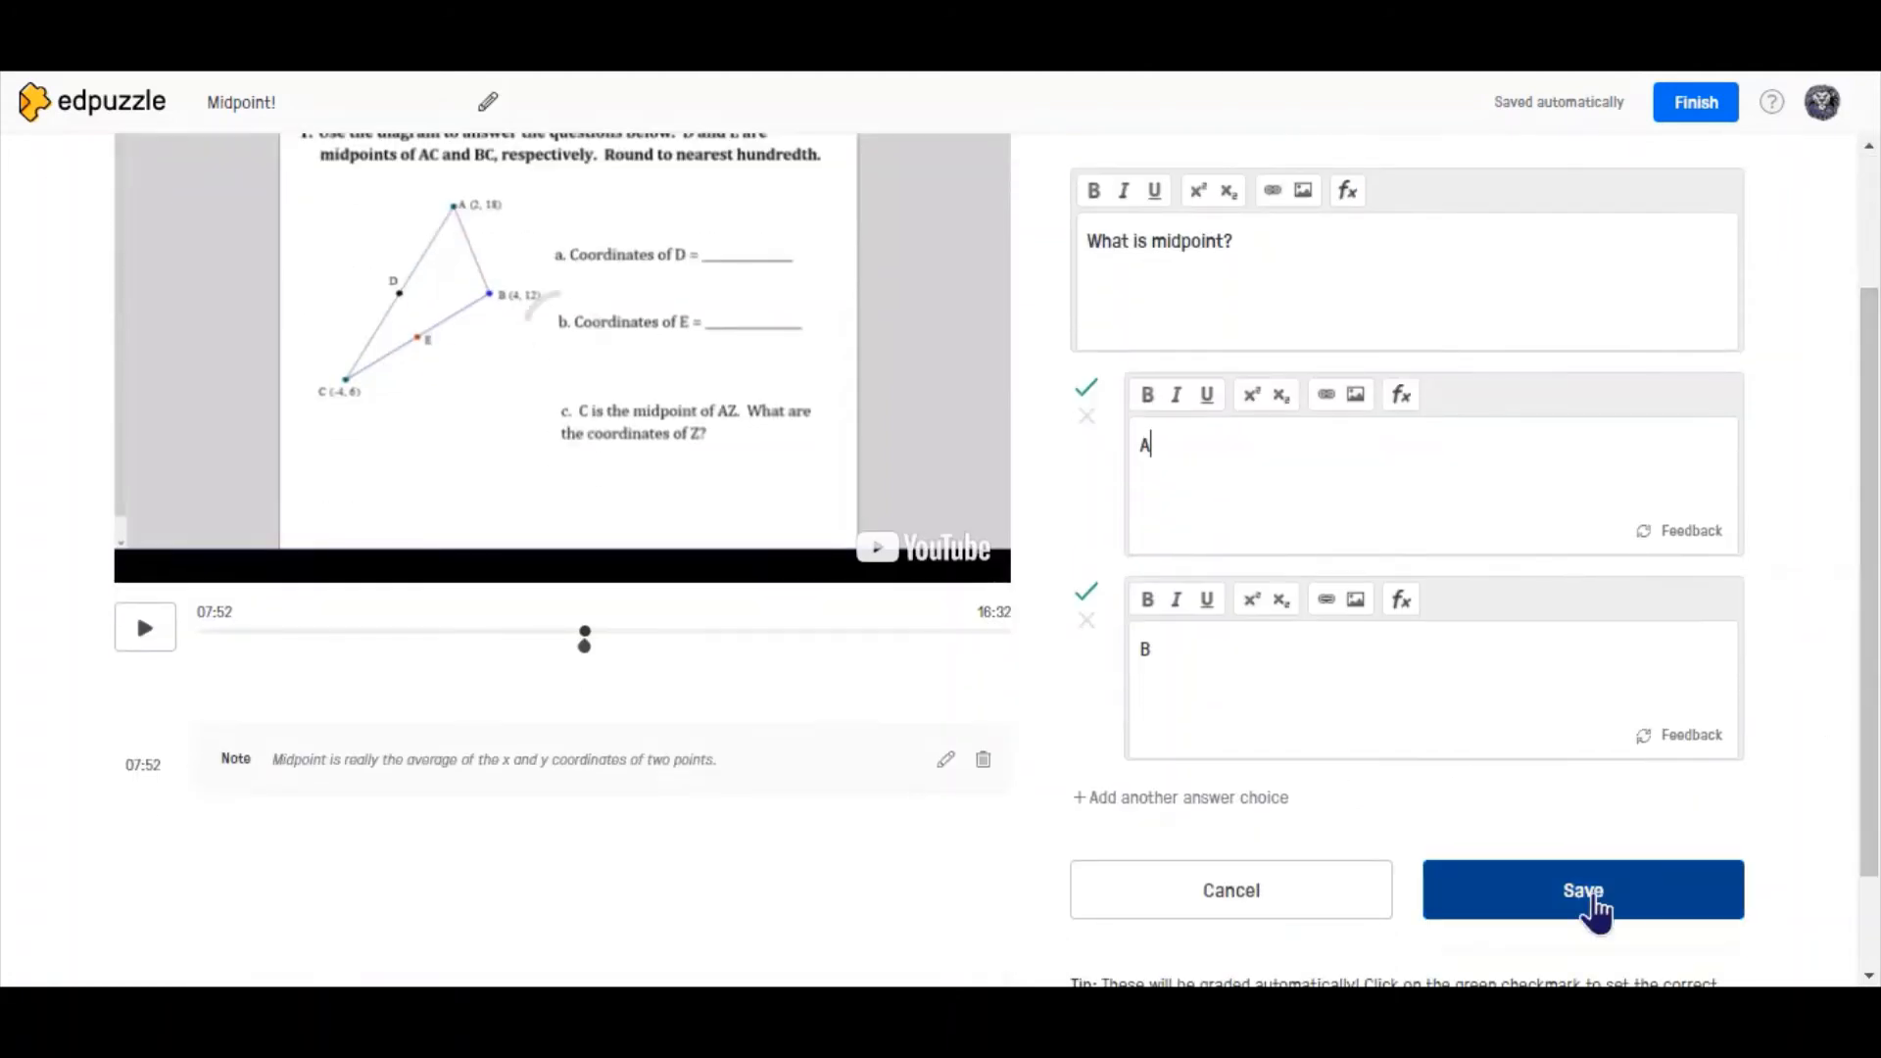
{"action": "left_click", "coordinate": [1595, 896]}
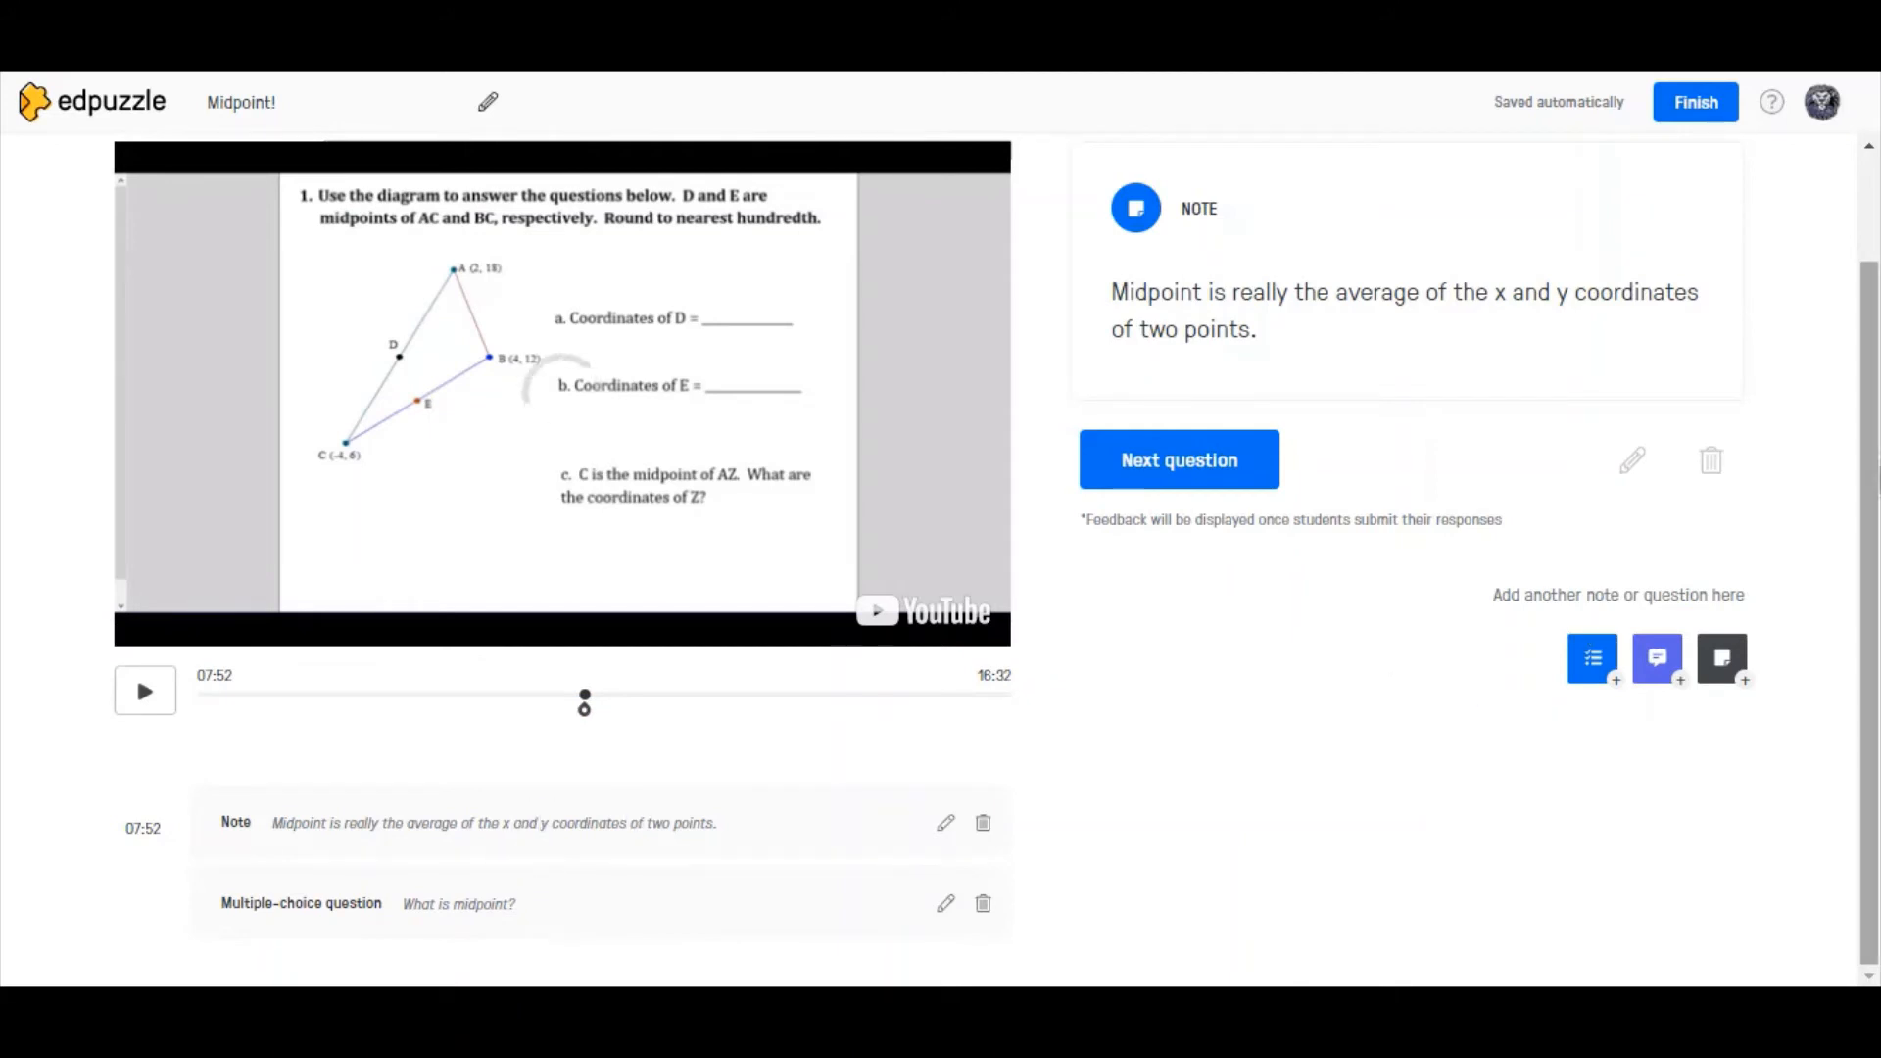
{"action": "scroll", "coordinate": [1848, 344], "scroll_direction": "up", "scroll_amount": 2}
{"action": "left_click", "coordinate": [1101, 612]}
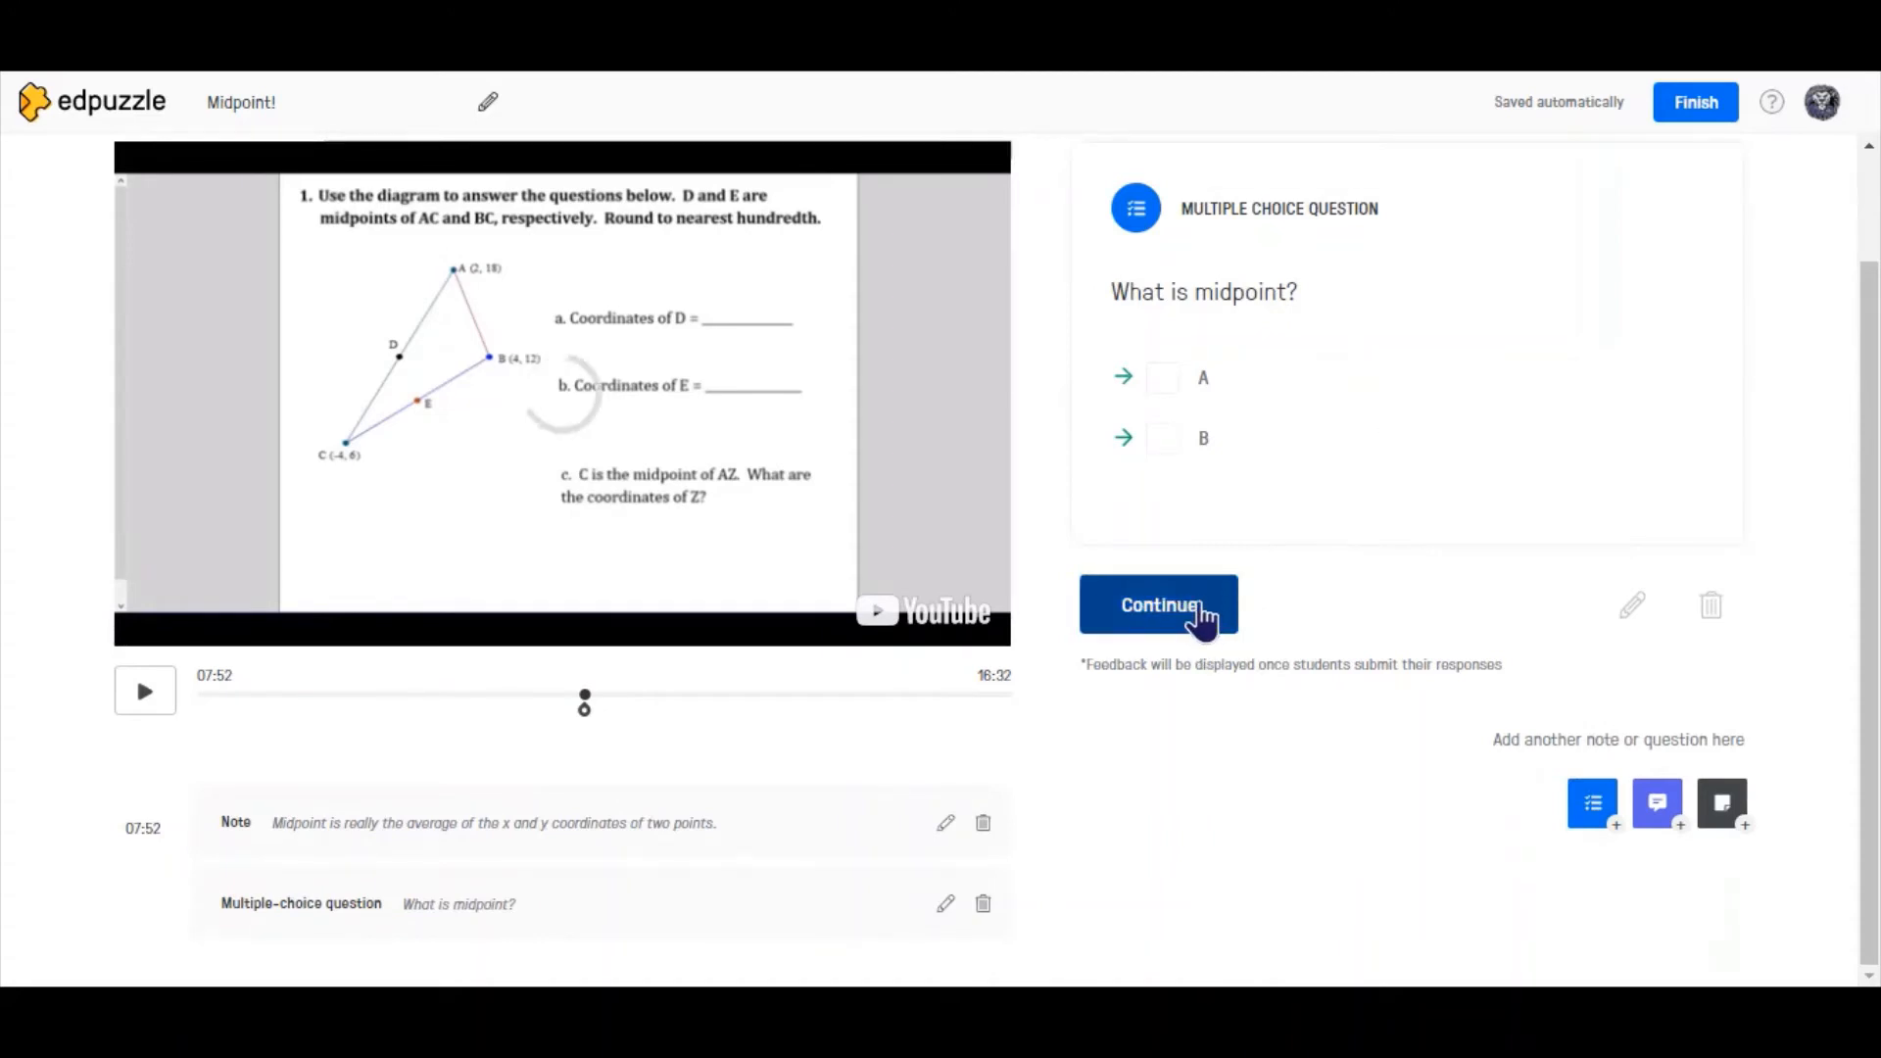
{"action": "left_click_drag", "start_coordinate": [1869, 554], "coordinate": [1865, 441]}
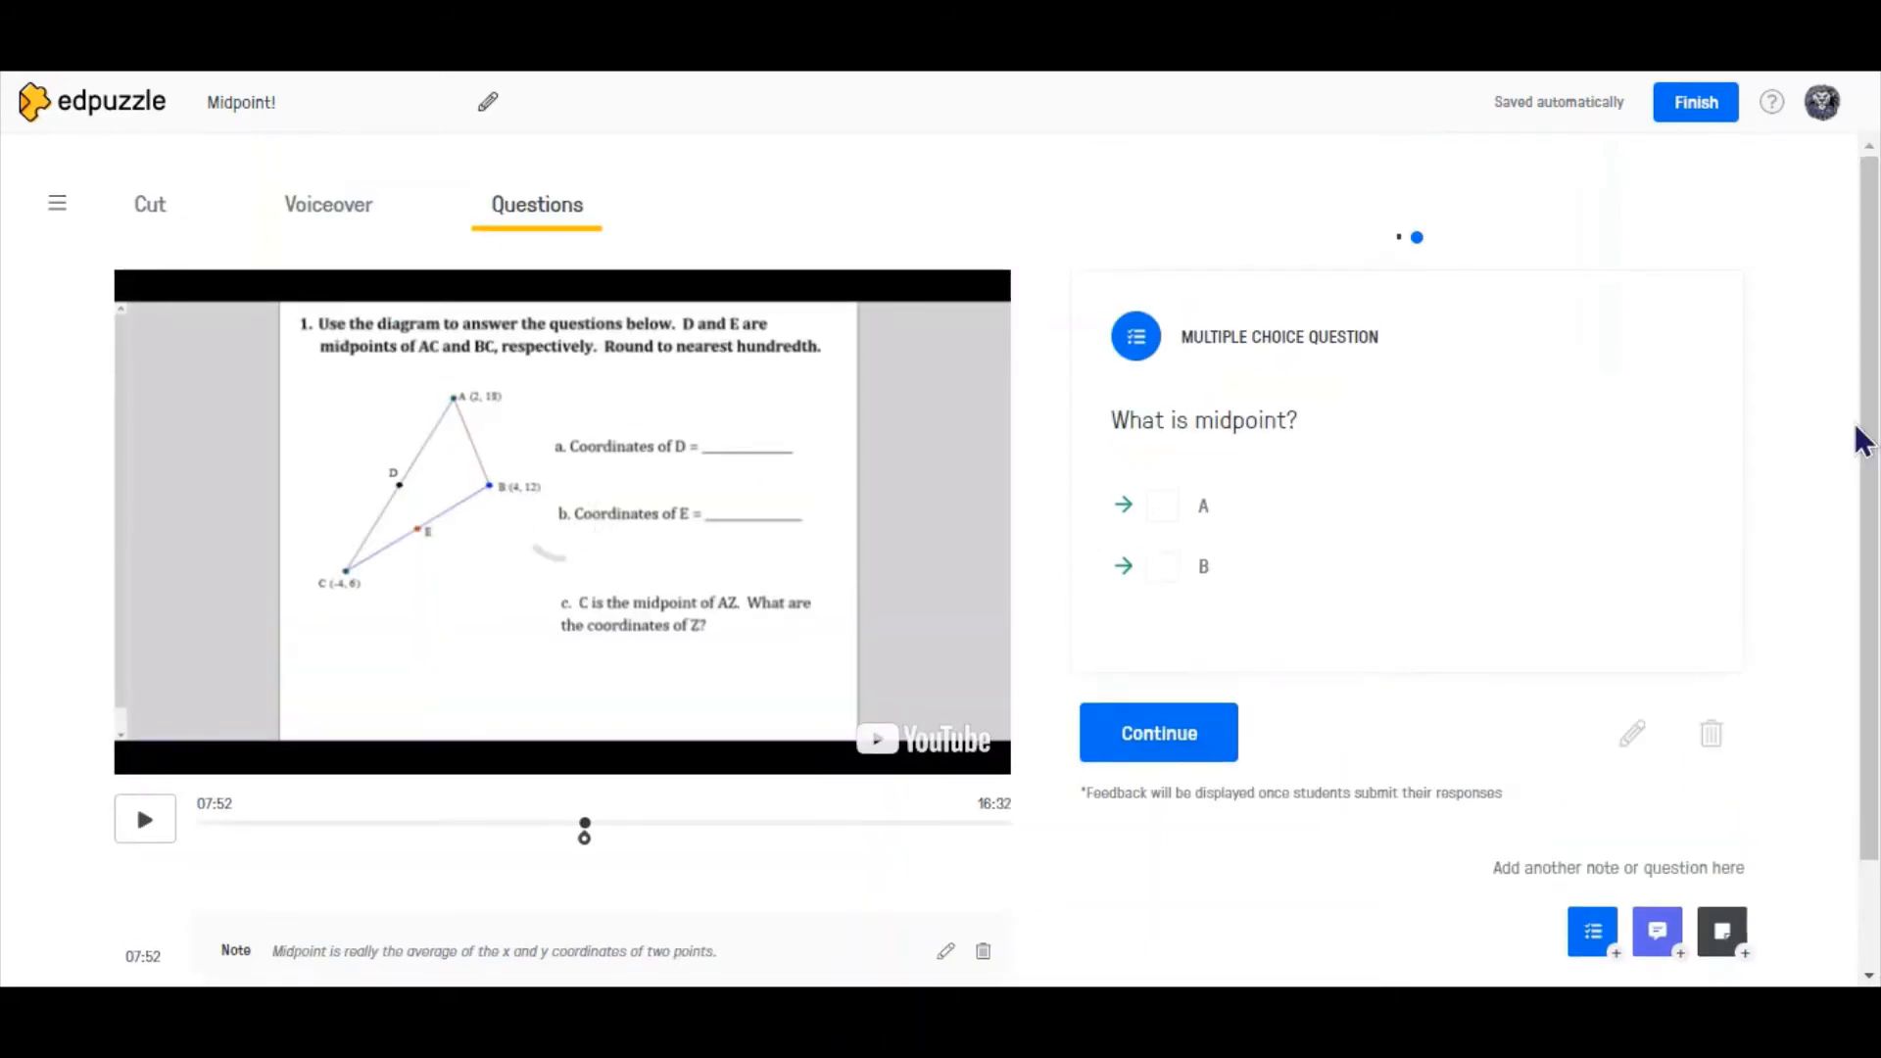
- Save an open-ended question at 11:20 asking "How would you describe midpoint?" and finish editing the video
{"action": "left_click", "coordinate": [1656, 931]}
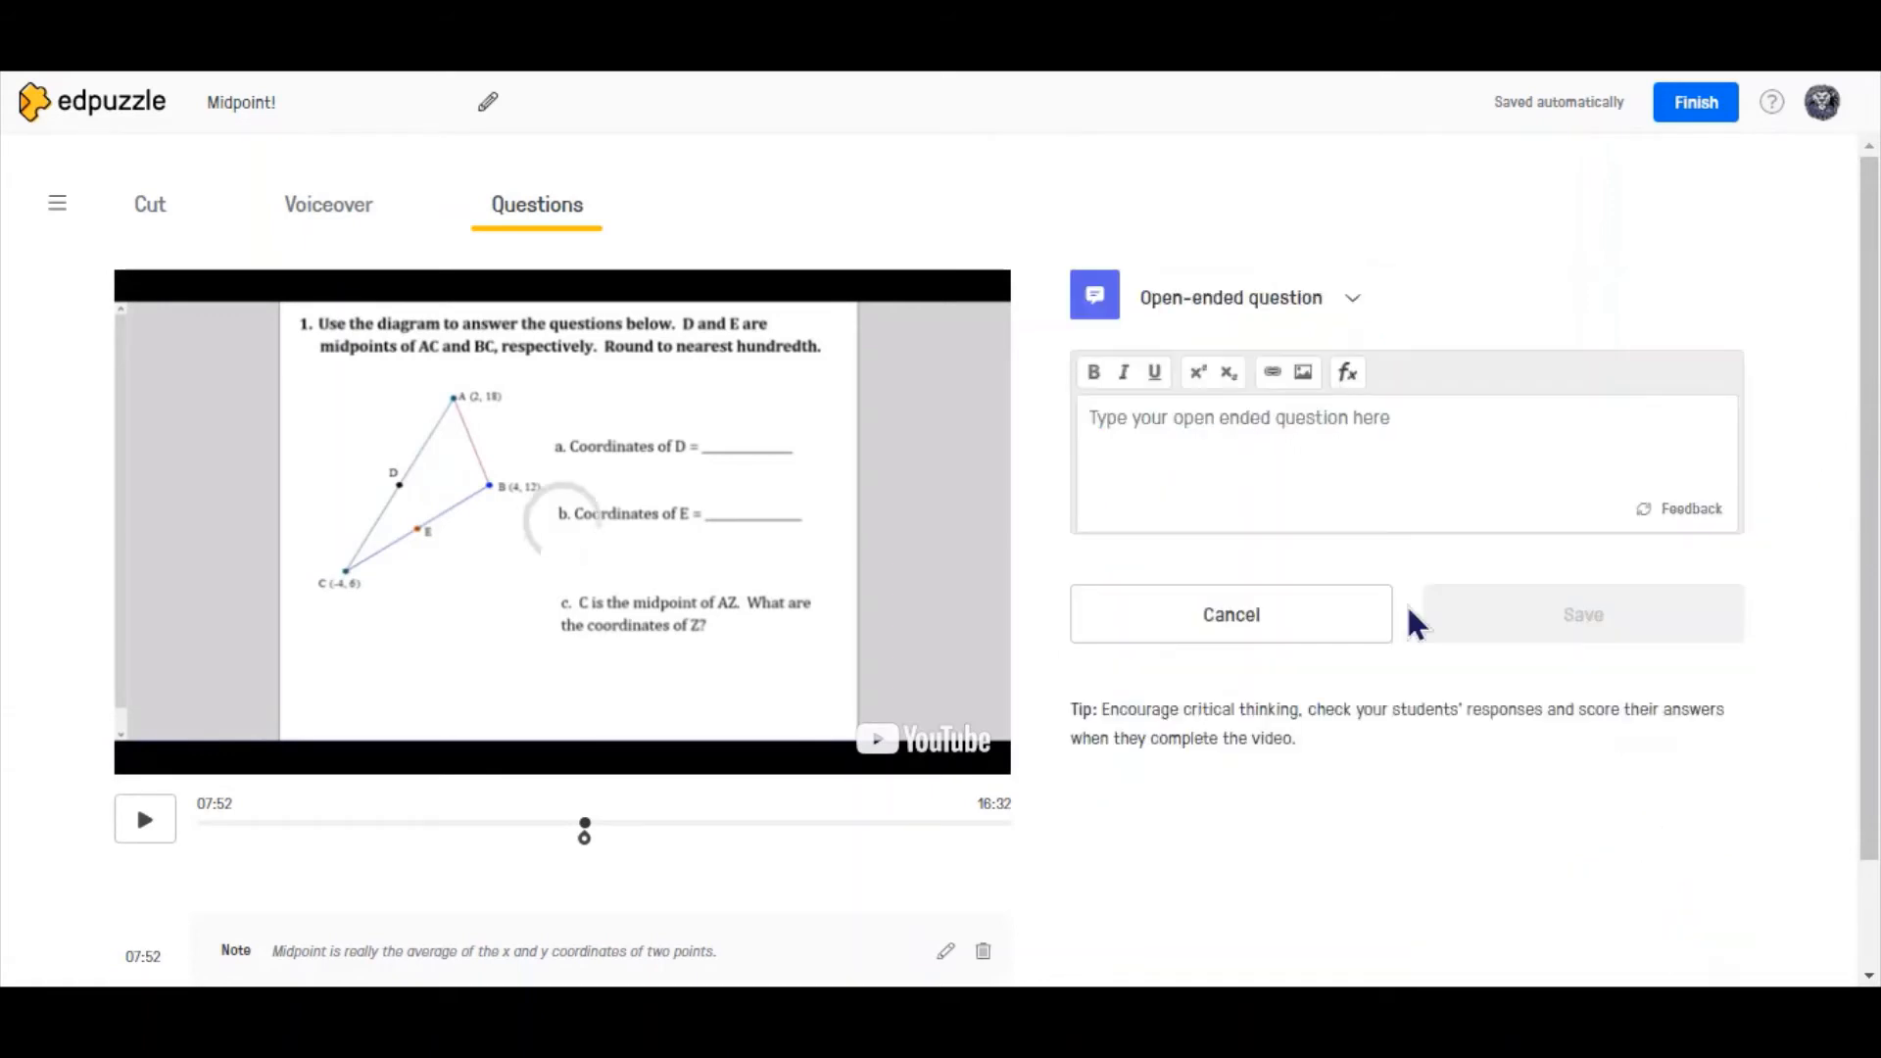
{"action": "left_click", "coordinate": [1310, 470]}
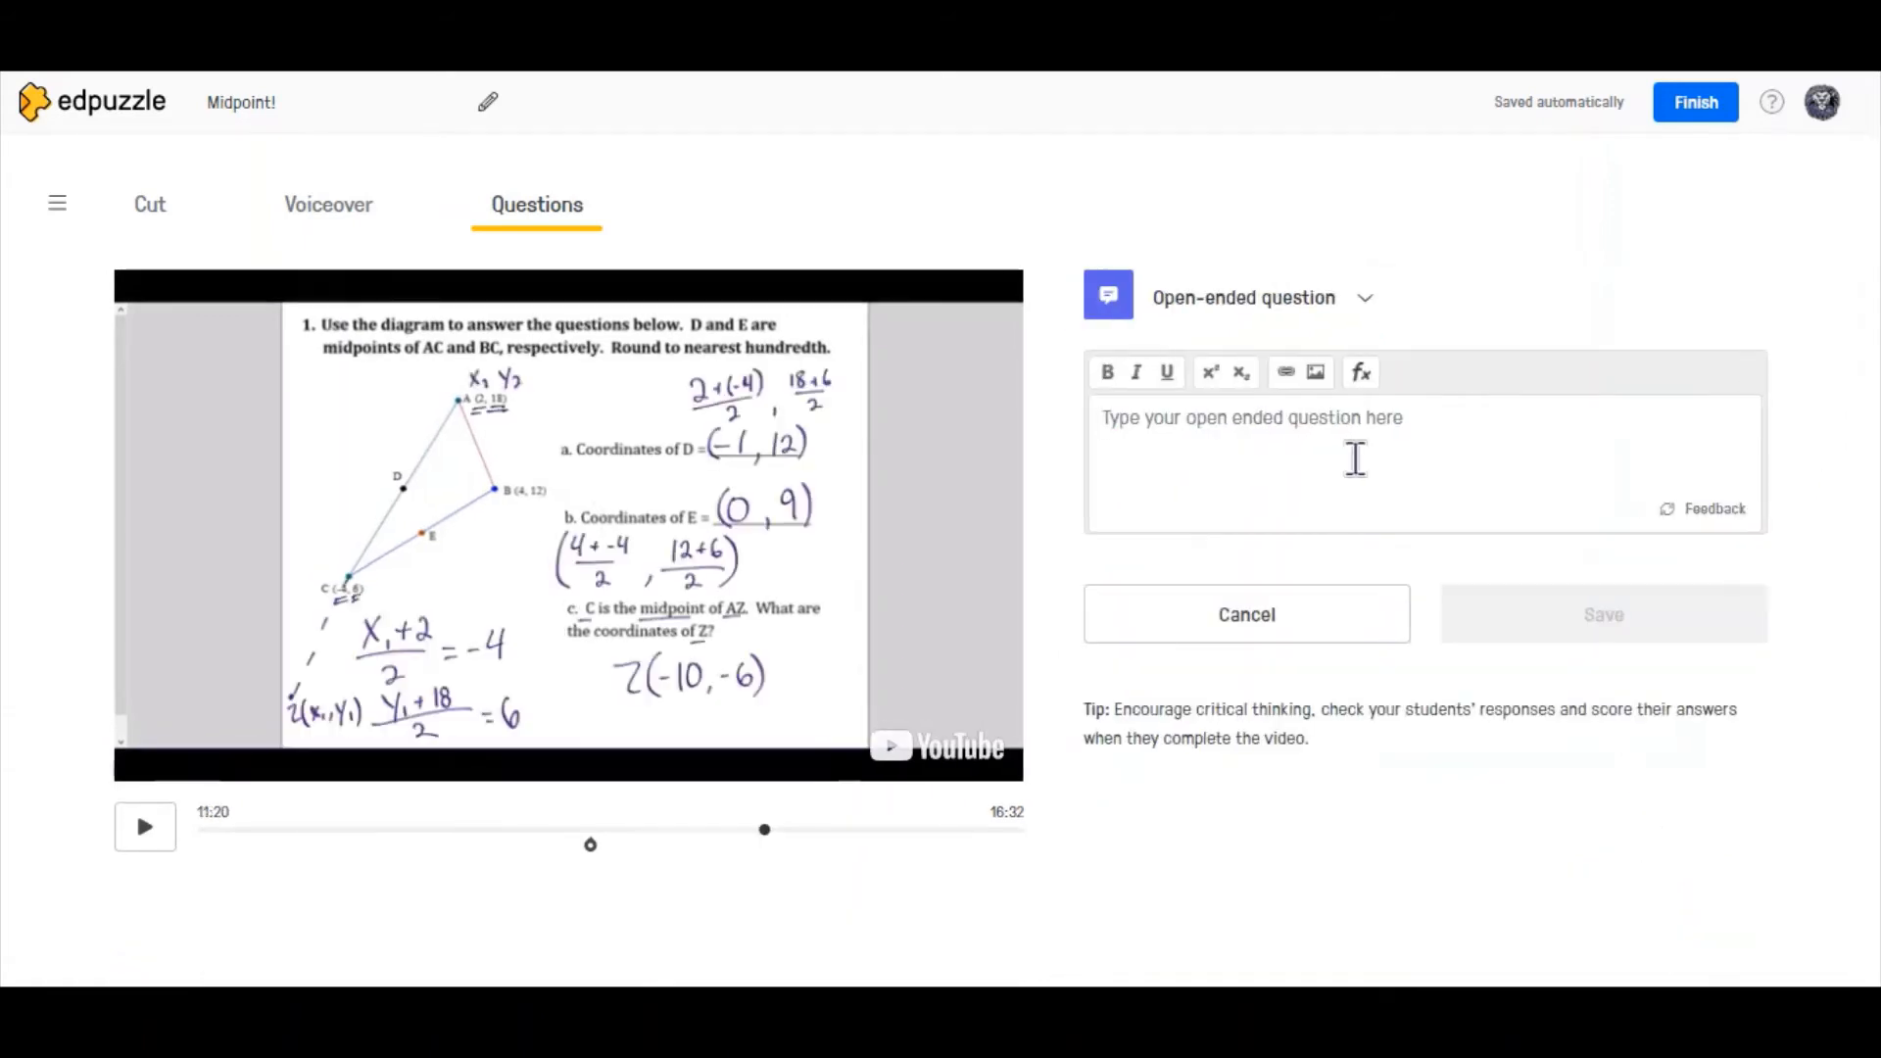
{"action": "type", "text": "How would you describe midpoint?"}
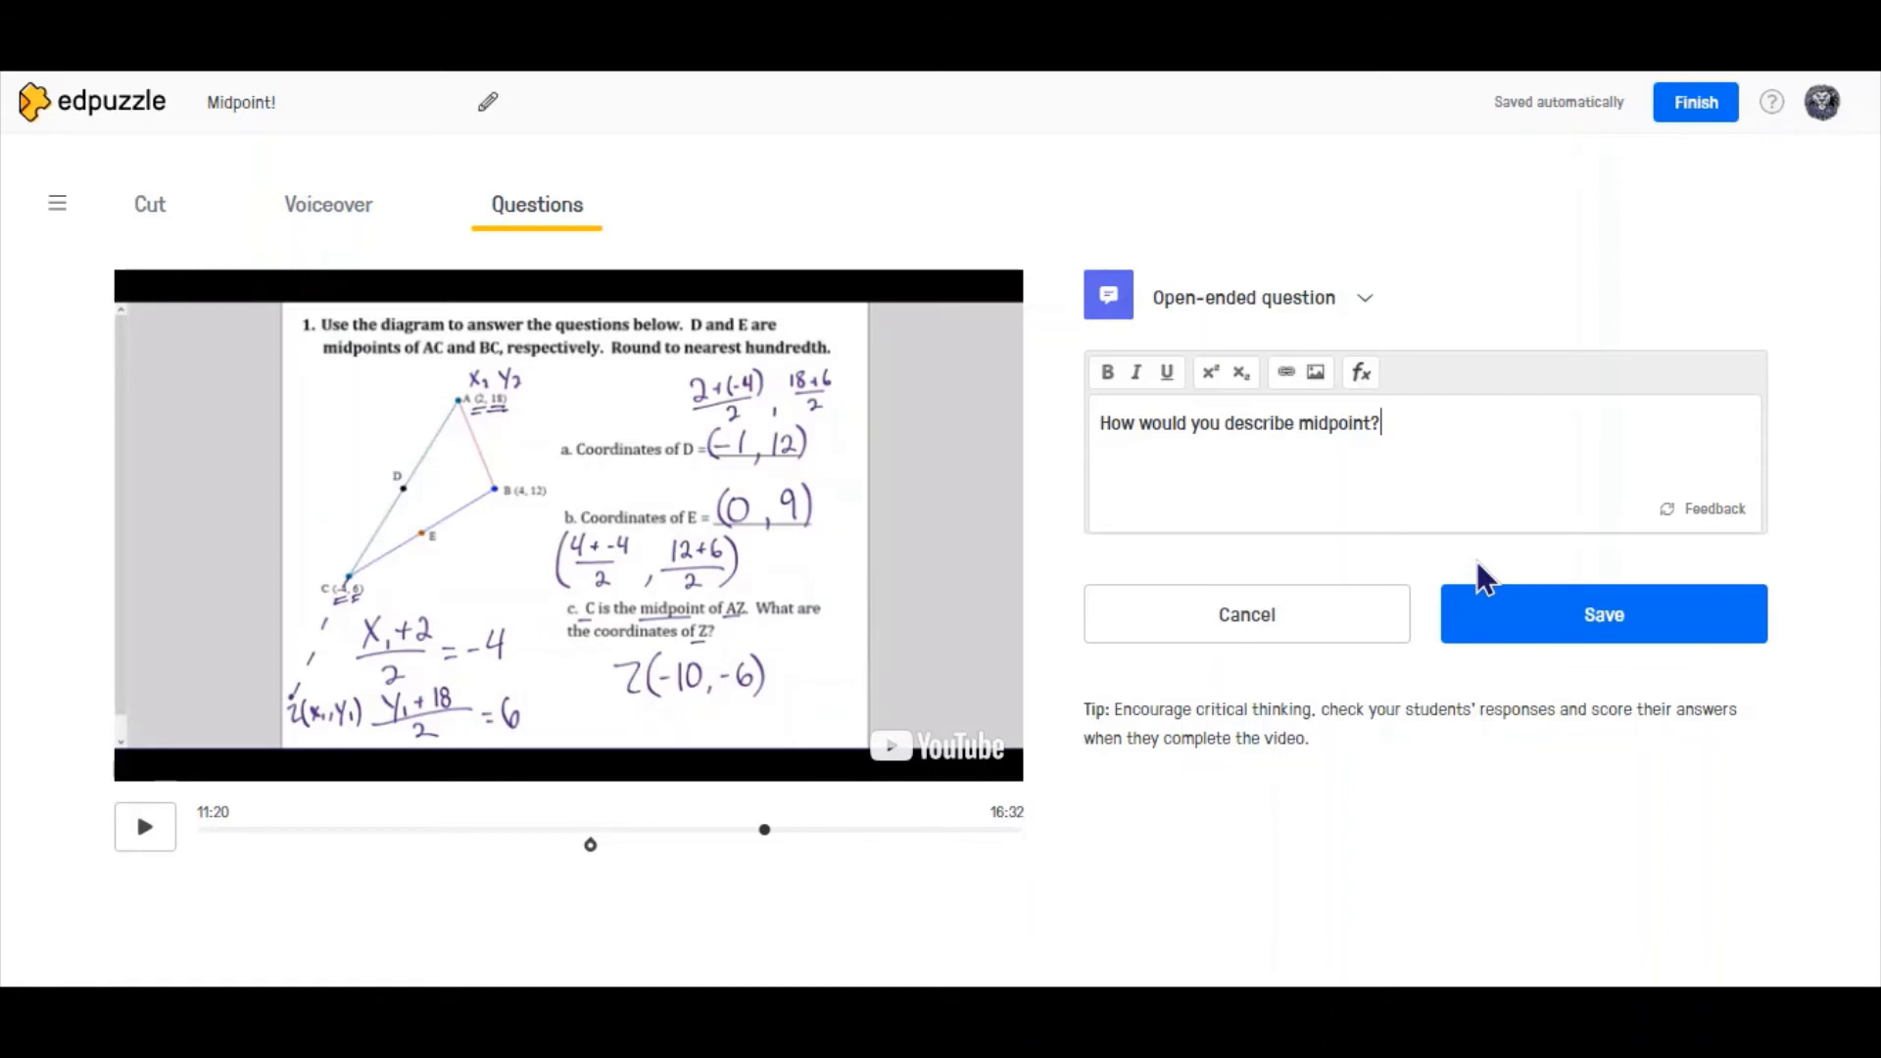
{"action": "left_click", "coordinate": [1497, 615]}
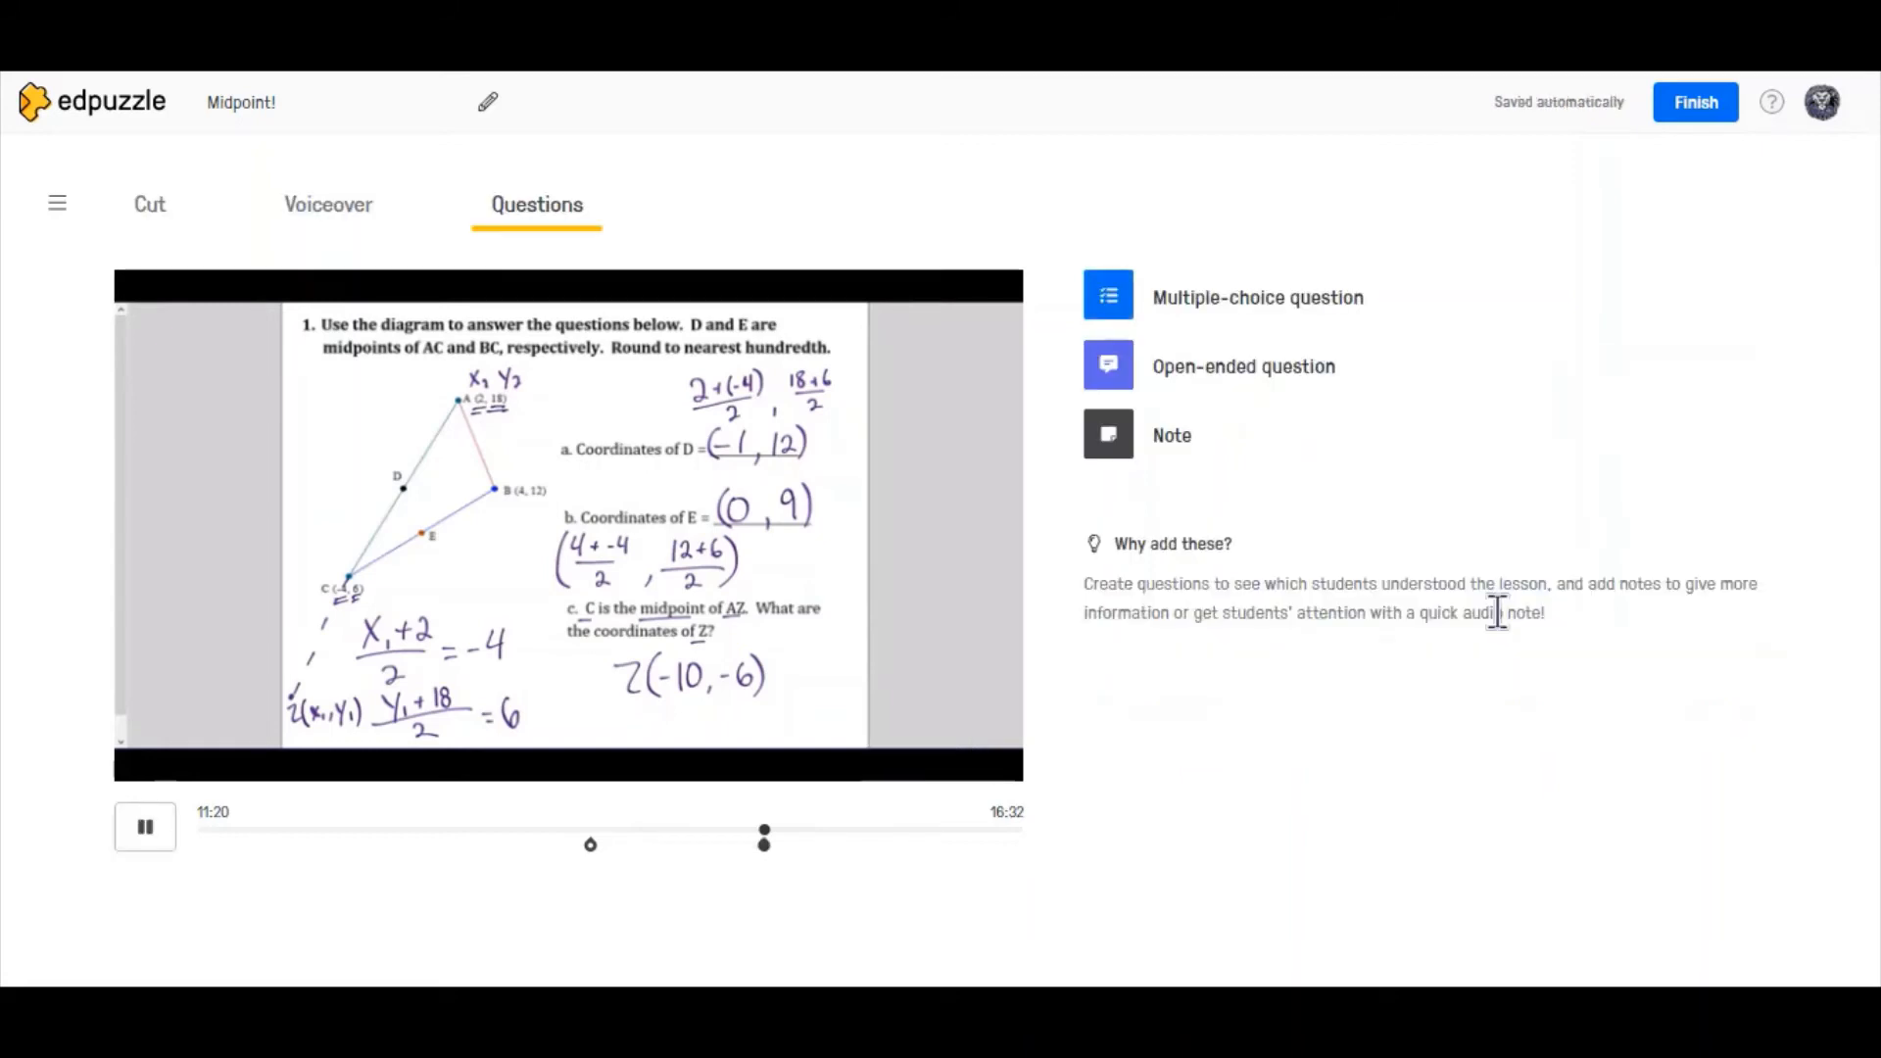
{"action": "left_click", "coordinate": [588, 841]}
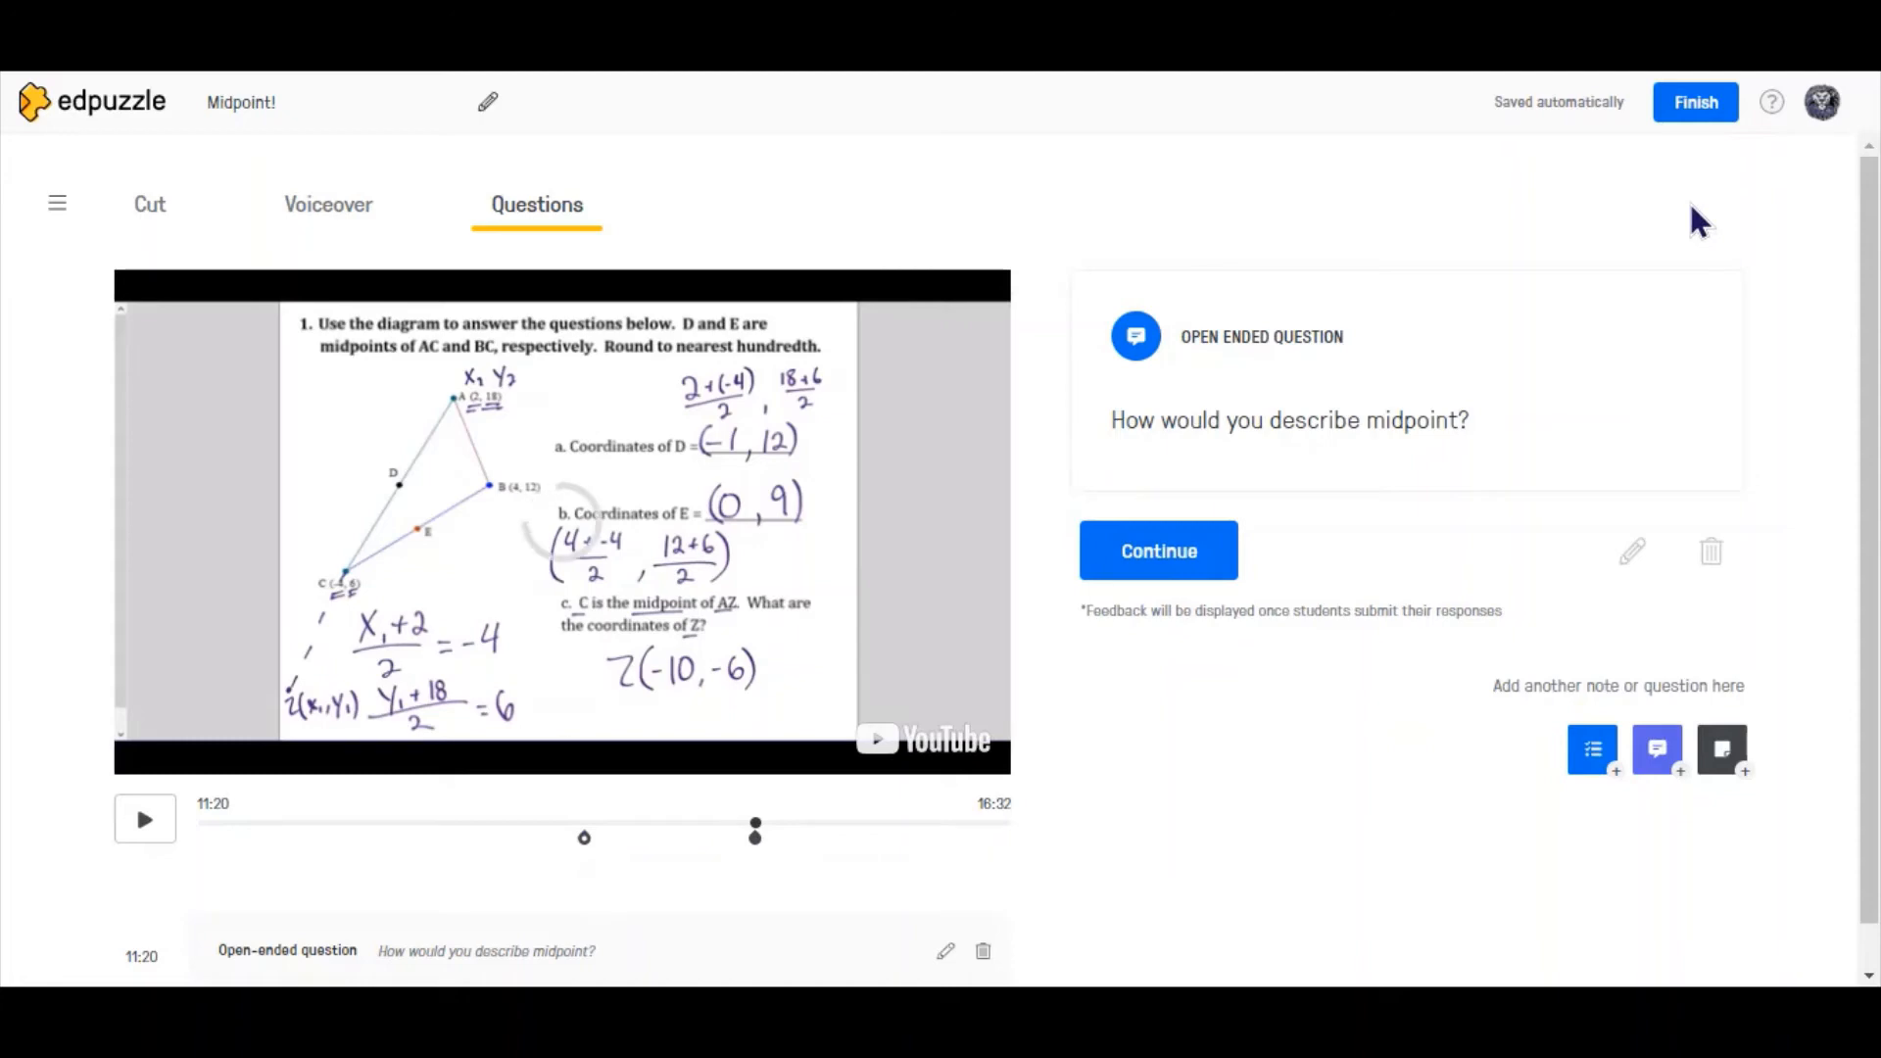
{"action": "left_click", "coordinate": [1712, 113]}
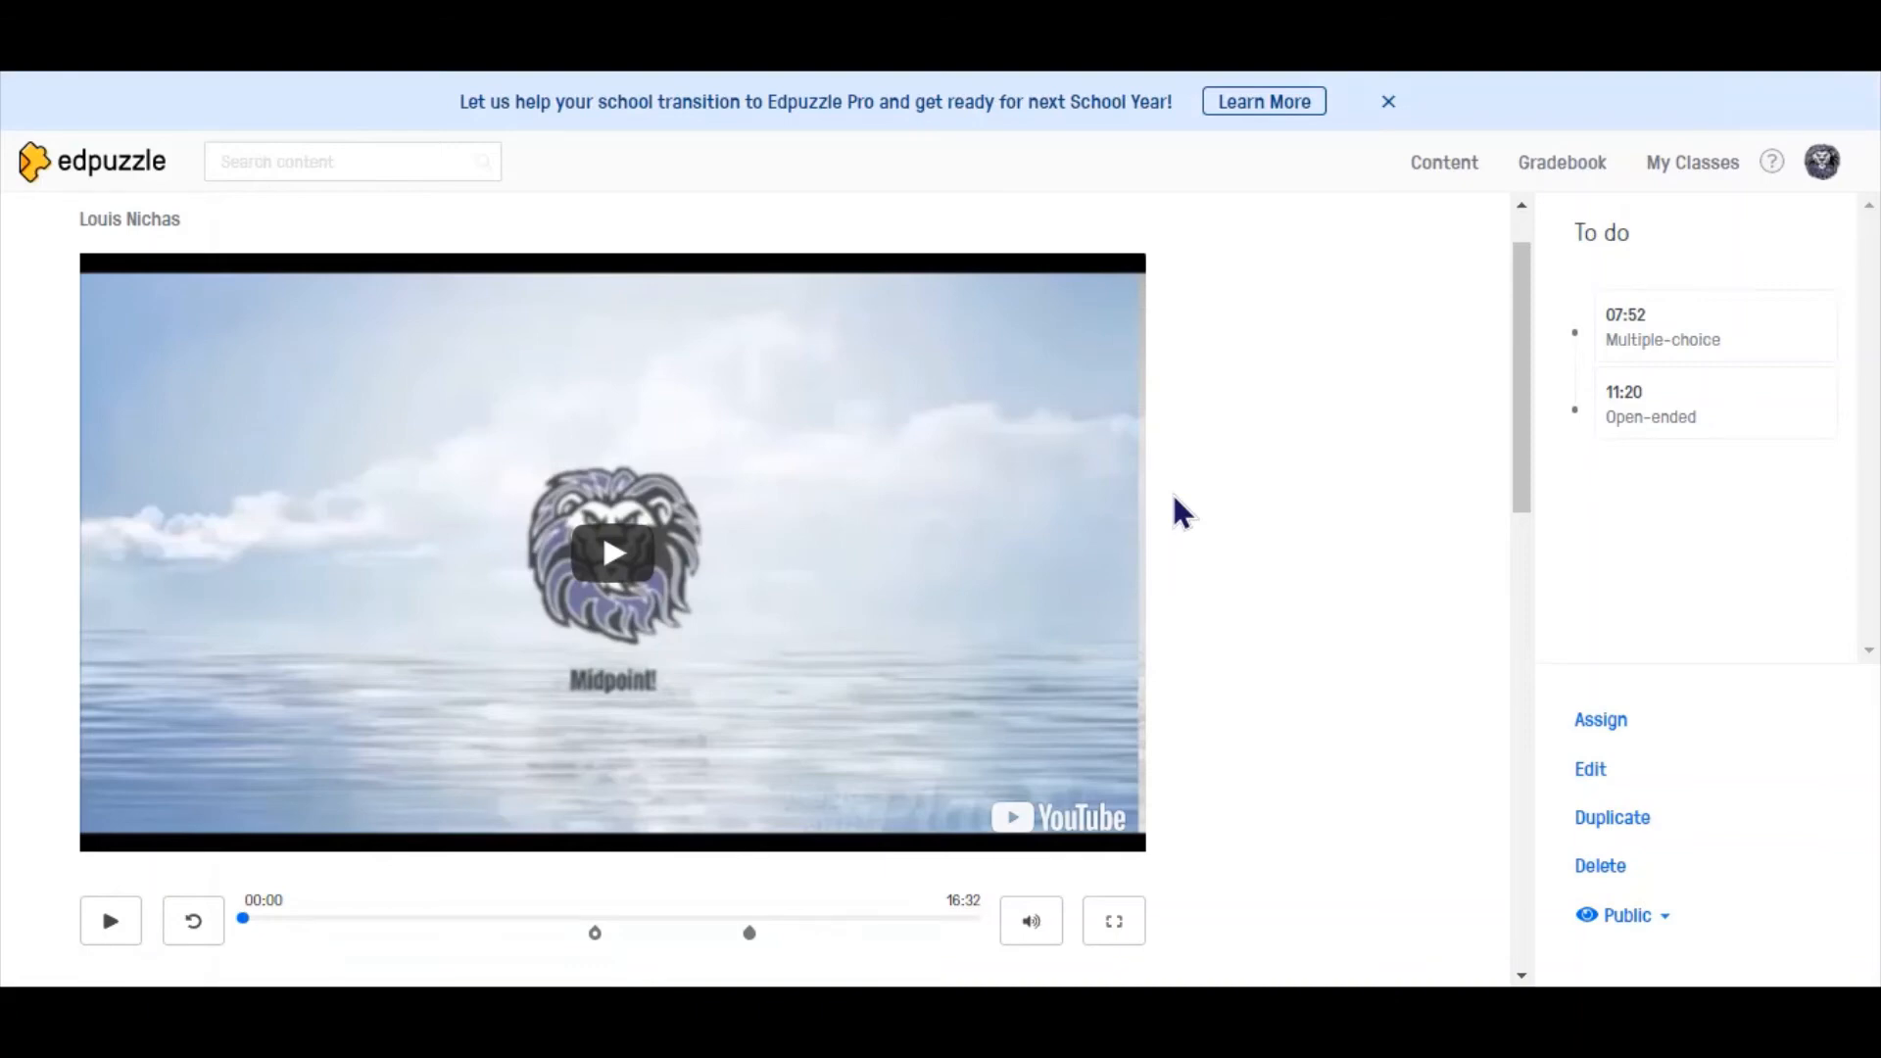
- Look through the Home and My Content libraries and reopen the newest Midpoint! video
{"action": "left_click", "coordinate": [1444, 169]}
{"action": "left_click", "coordinate": [79, 535]}
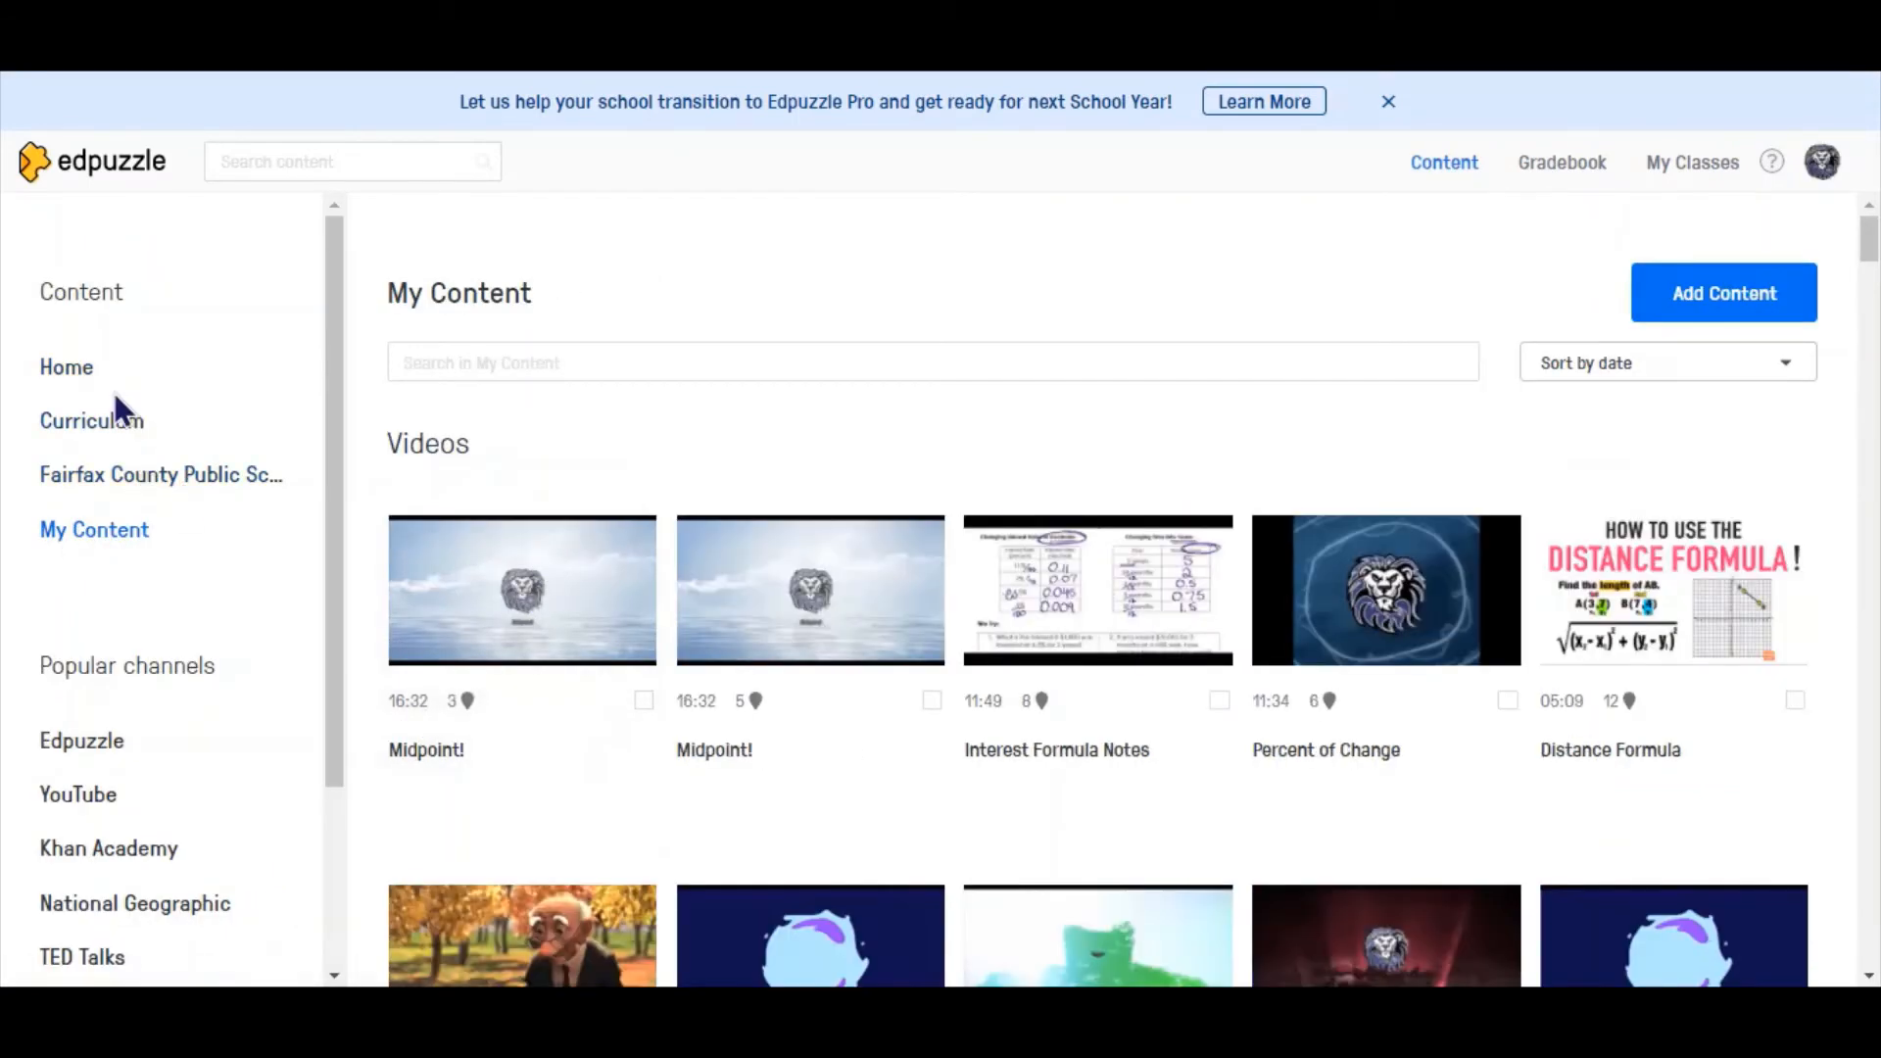
{"action": "left_click", "coordinate": [68, 369]}
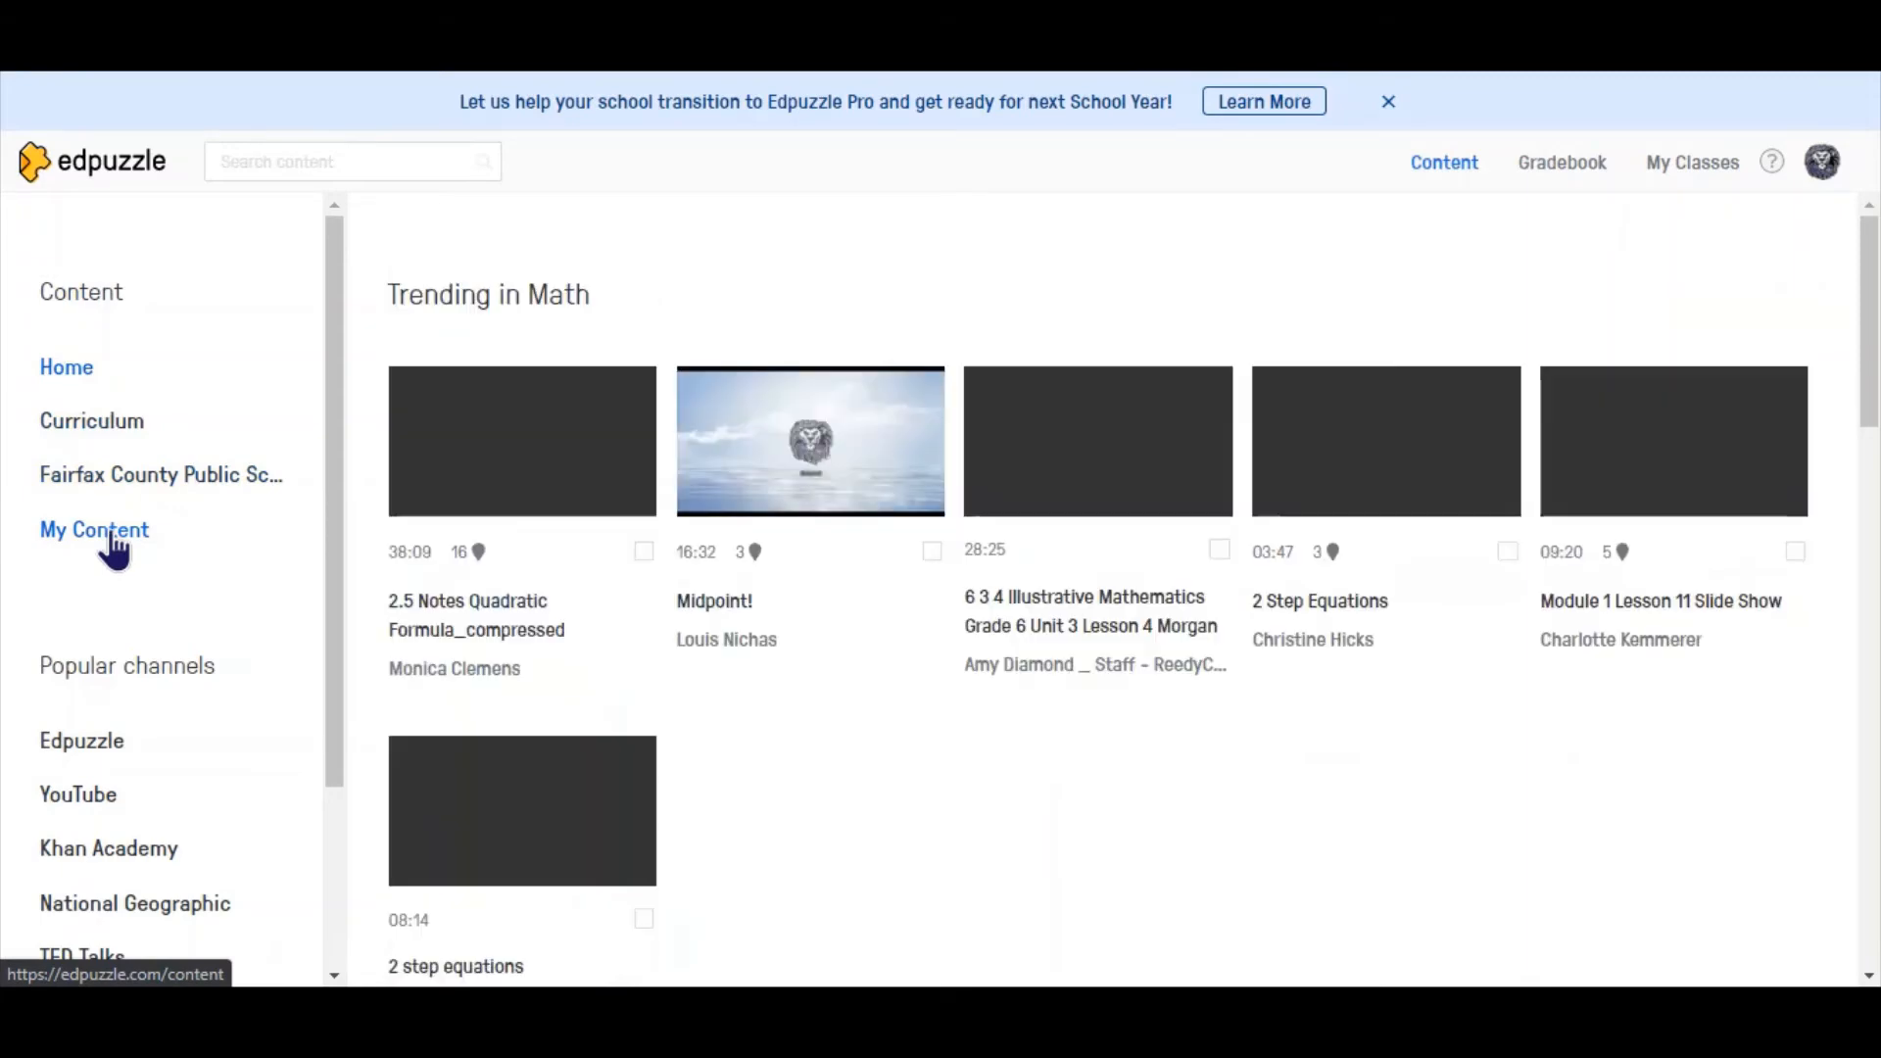
{"action": "left_click", "coordinate": [111, 537]}
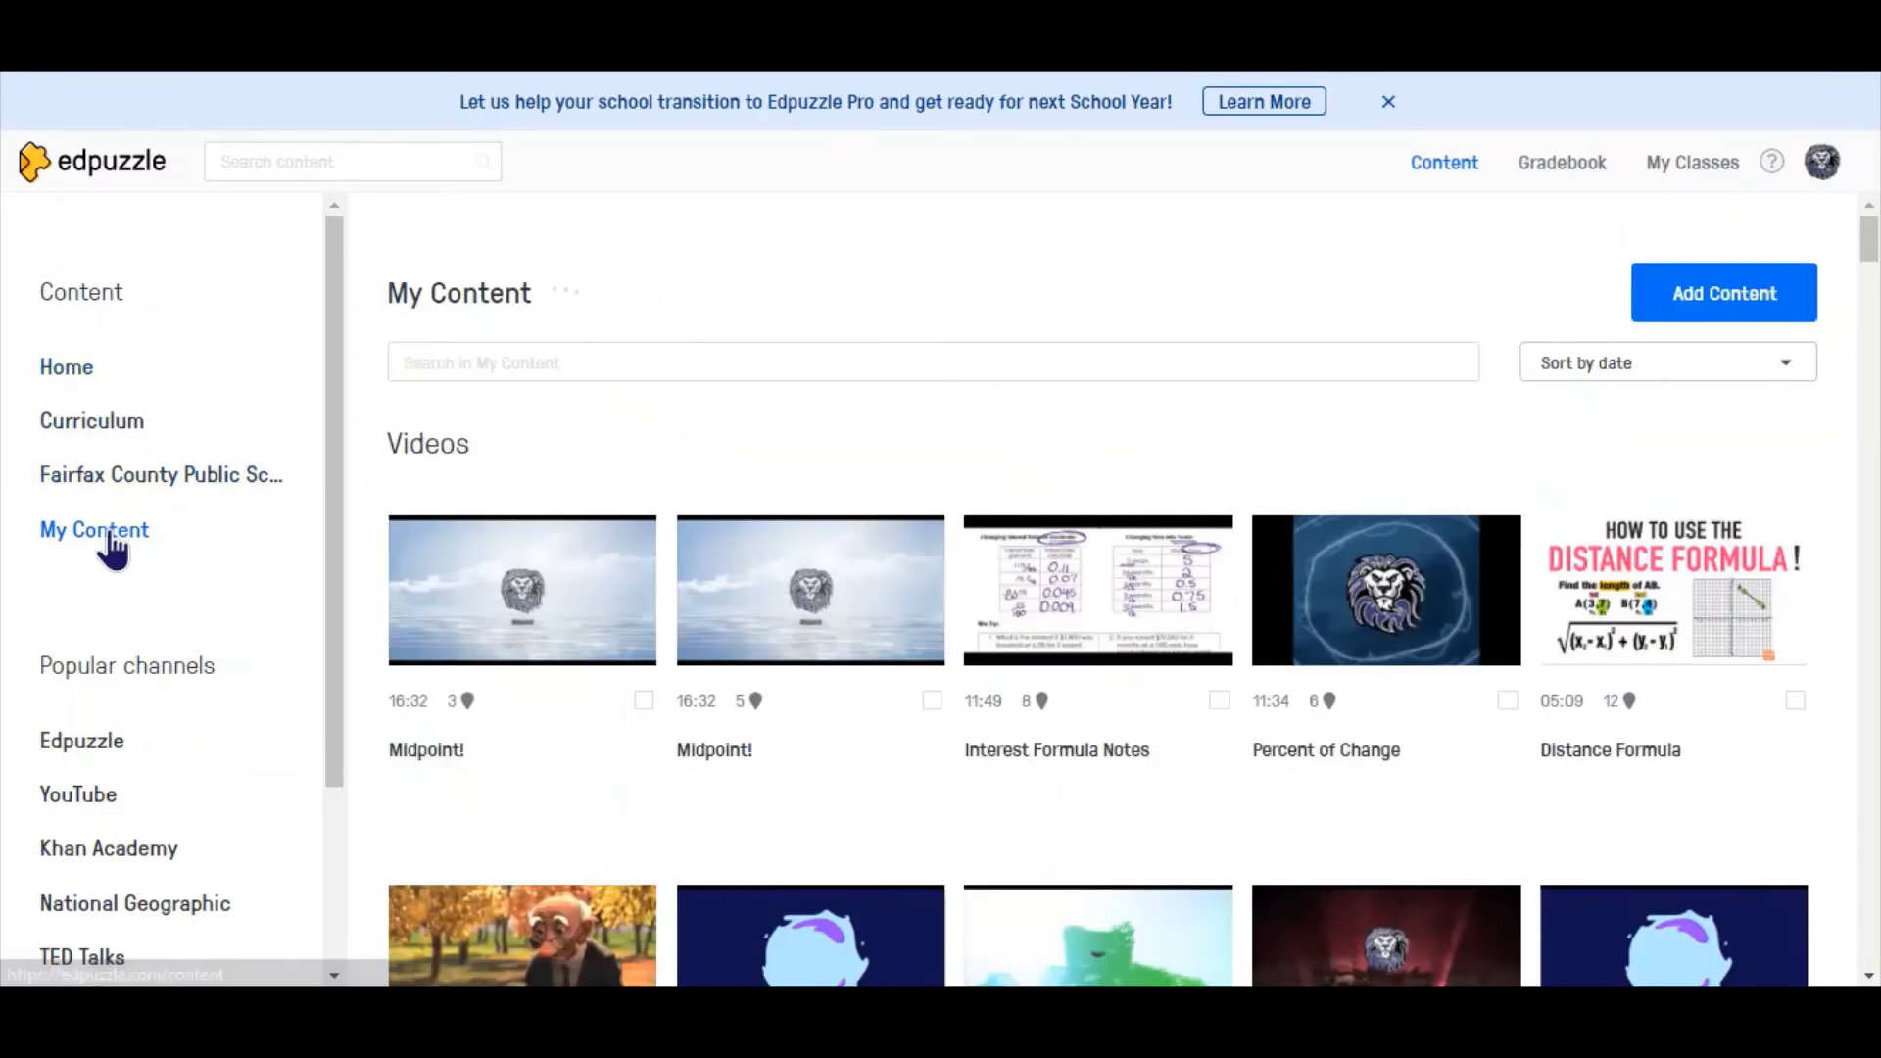
{"action": "left_click", "coordinate": [467, 619]}
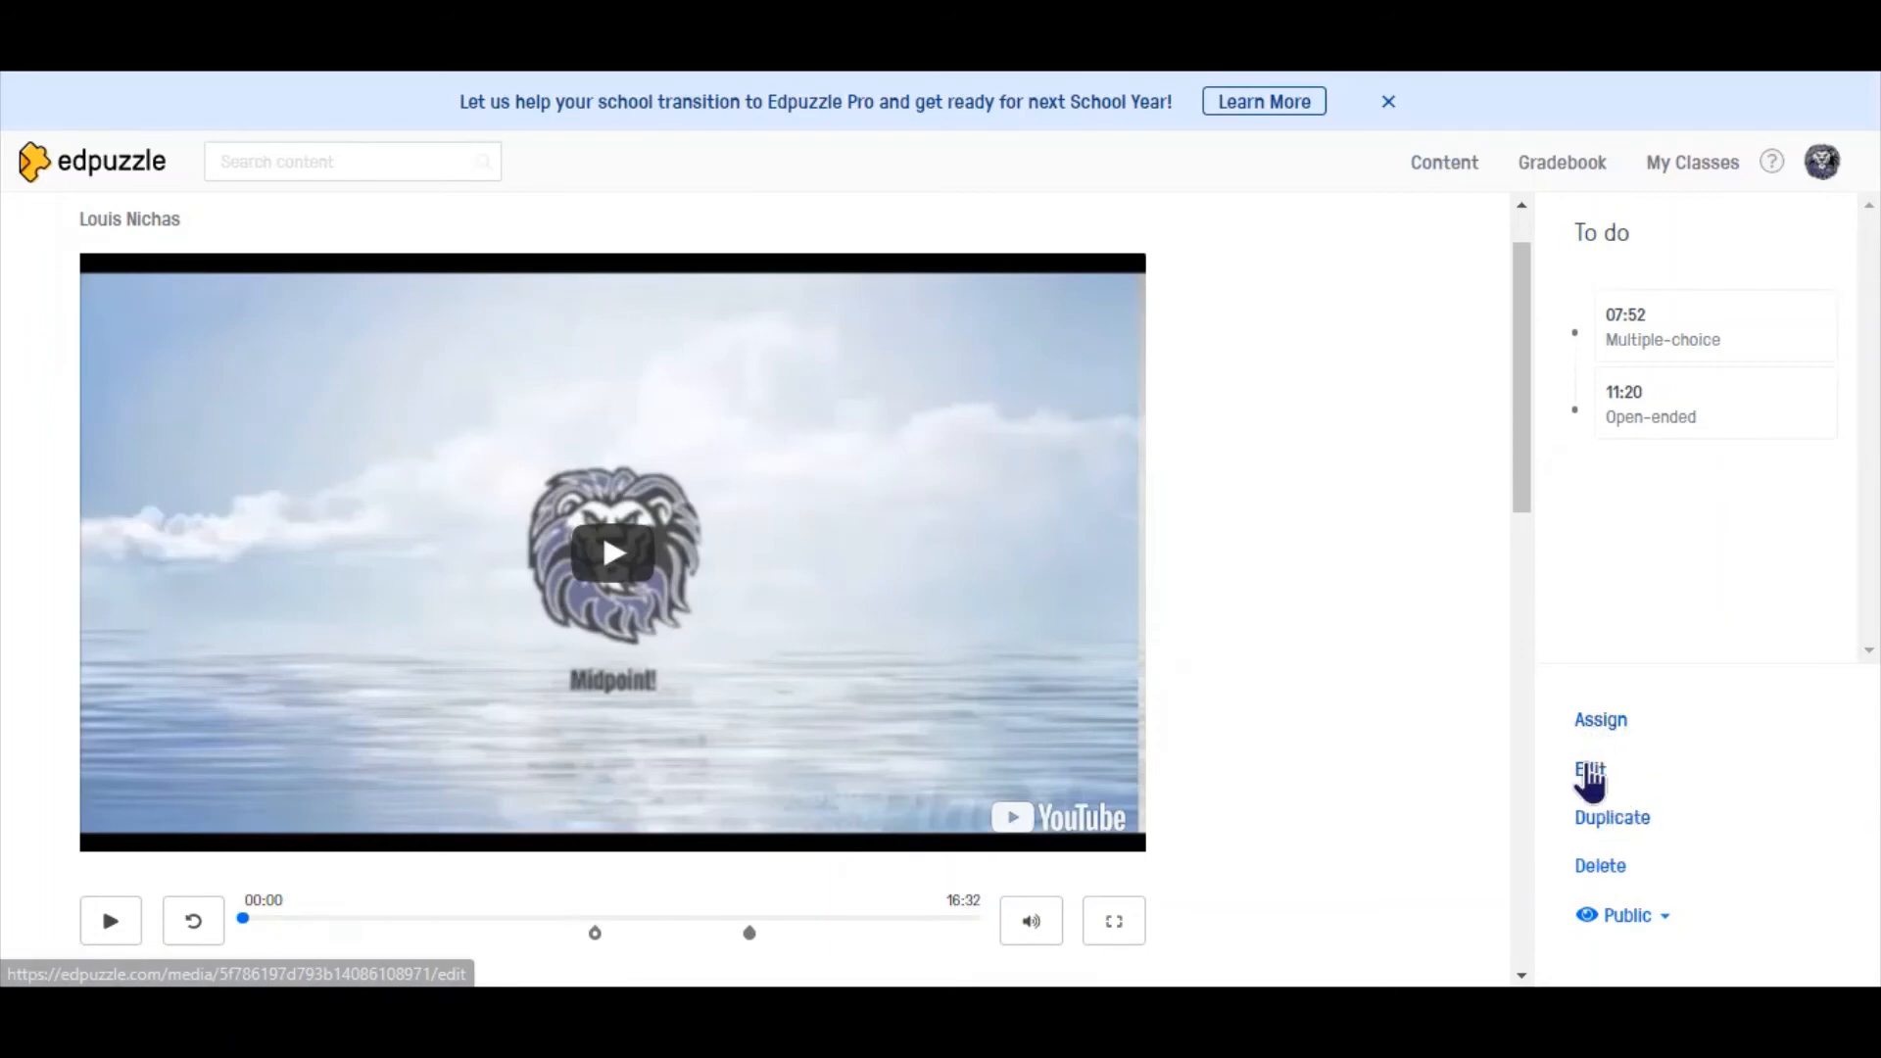
- Set up an assignment of the video to all of Geometry 2020, starting October 6th at 11:20 am
{"action": "left_click", "coordinate": [1600, 725]}
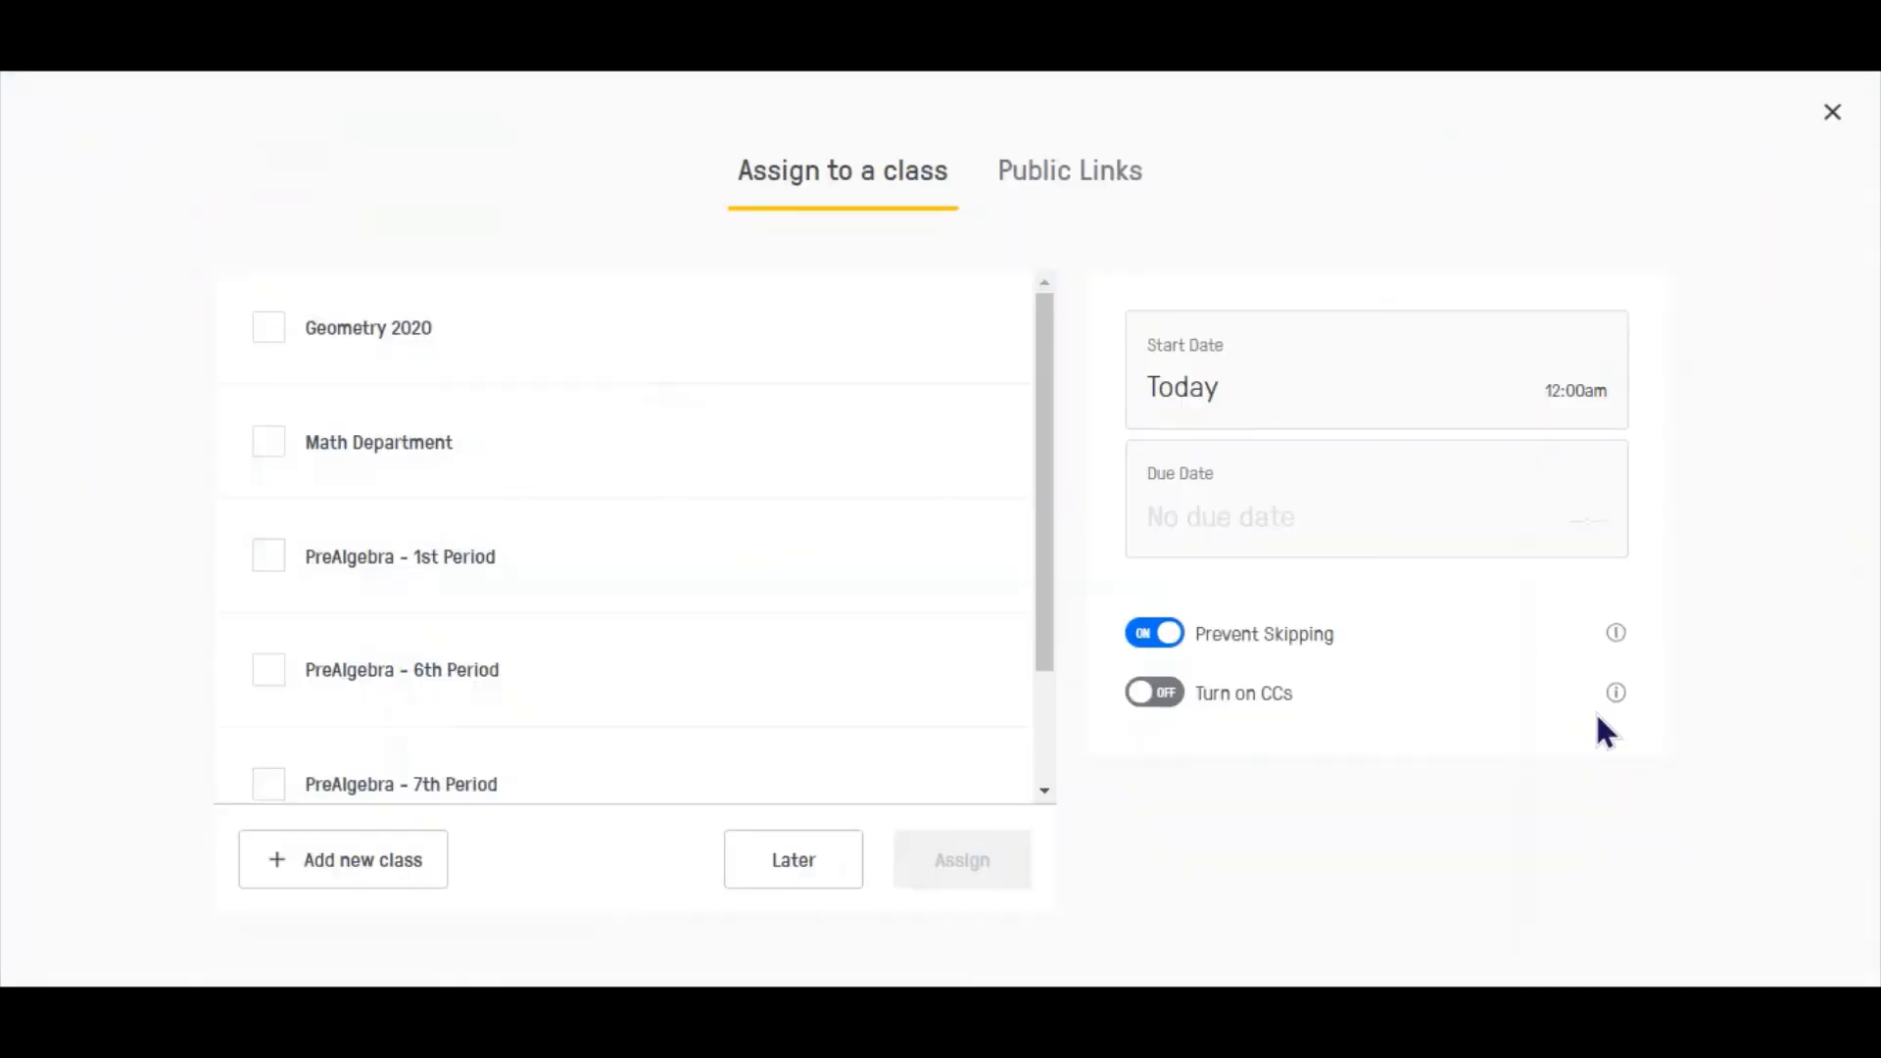
{"action": "left_click", "coordinate": [264, 326]}
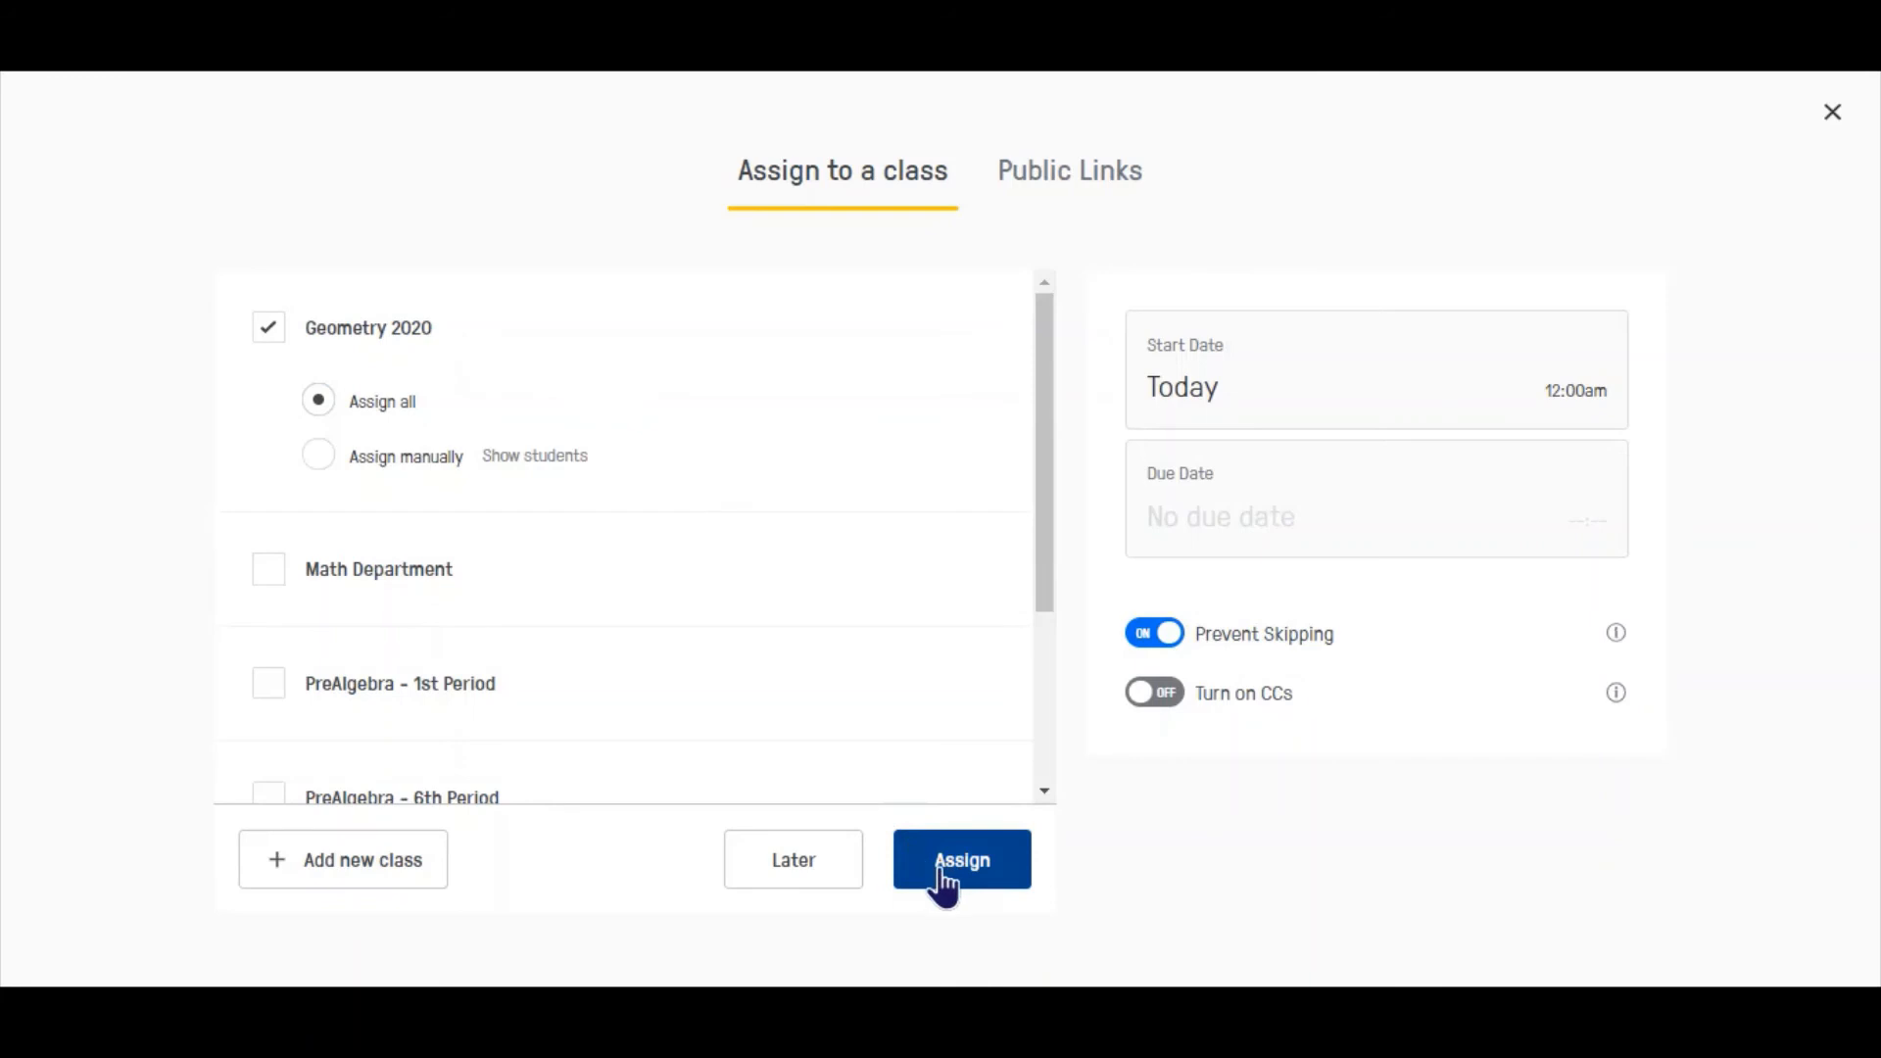
{"action": "left_click", "coordinate": [1227, 403]}
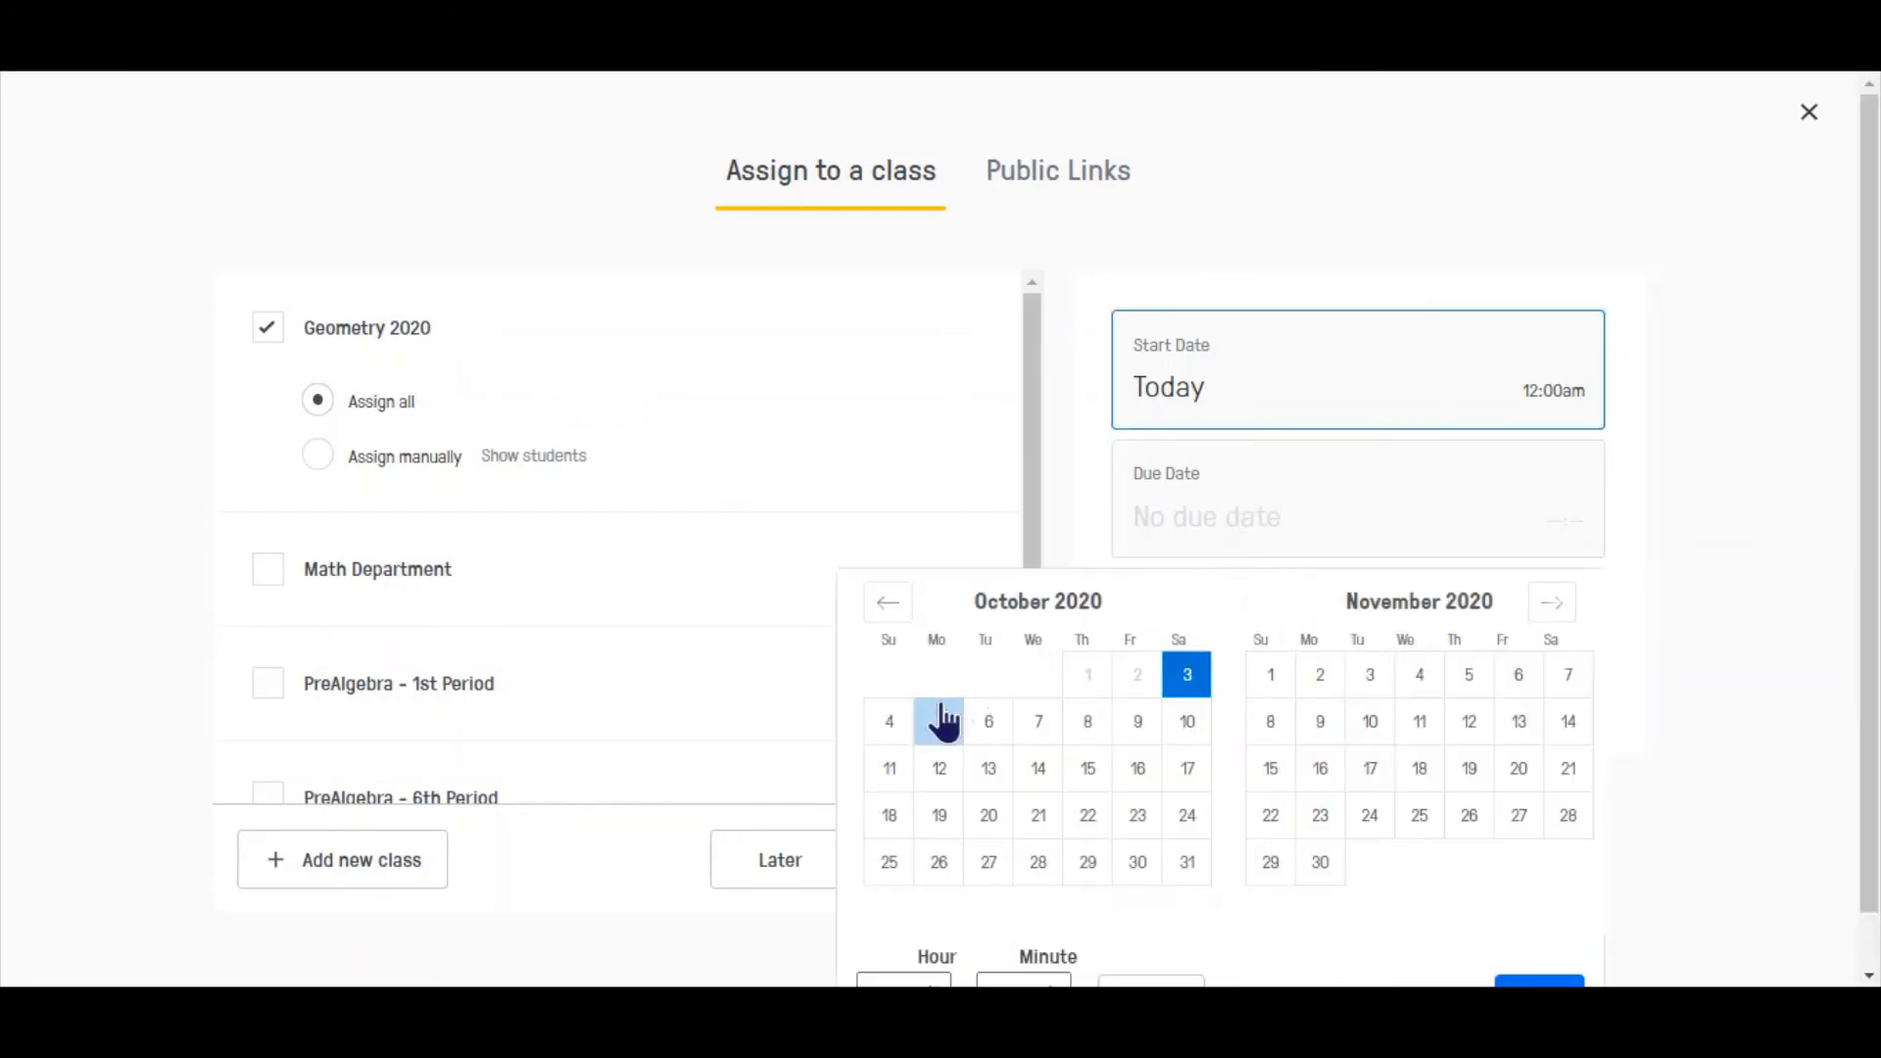
{"action": "scroll", "coordinate": [1862, 588], "scroll_direction": "down", "scroll_amount": 1}
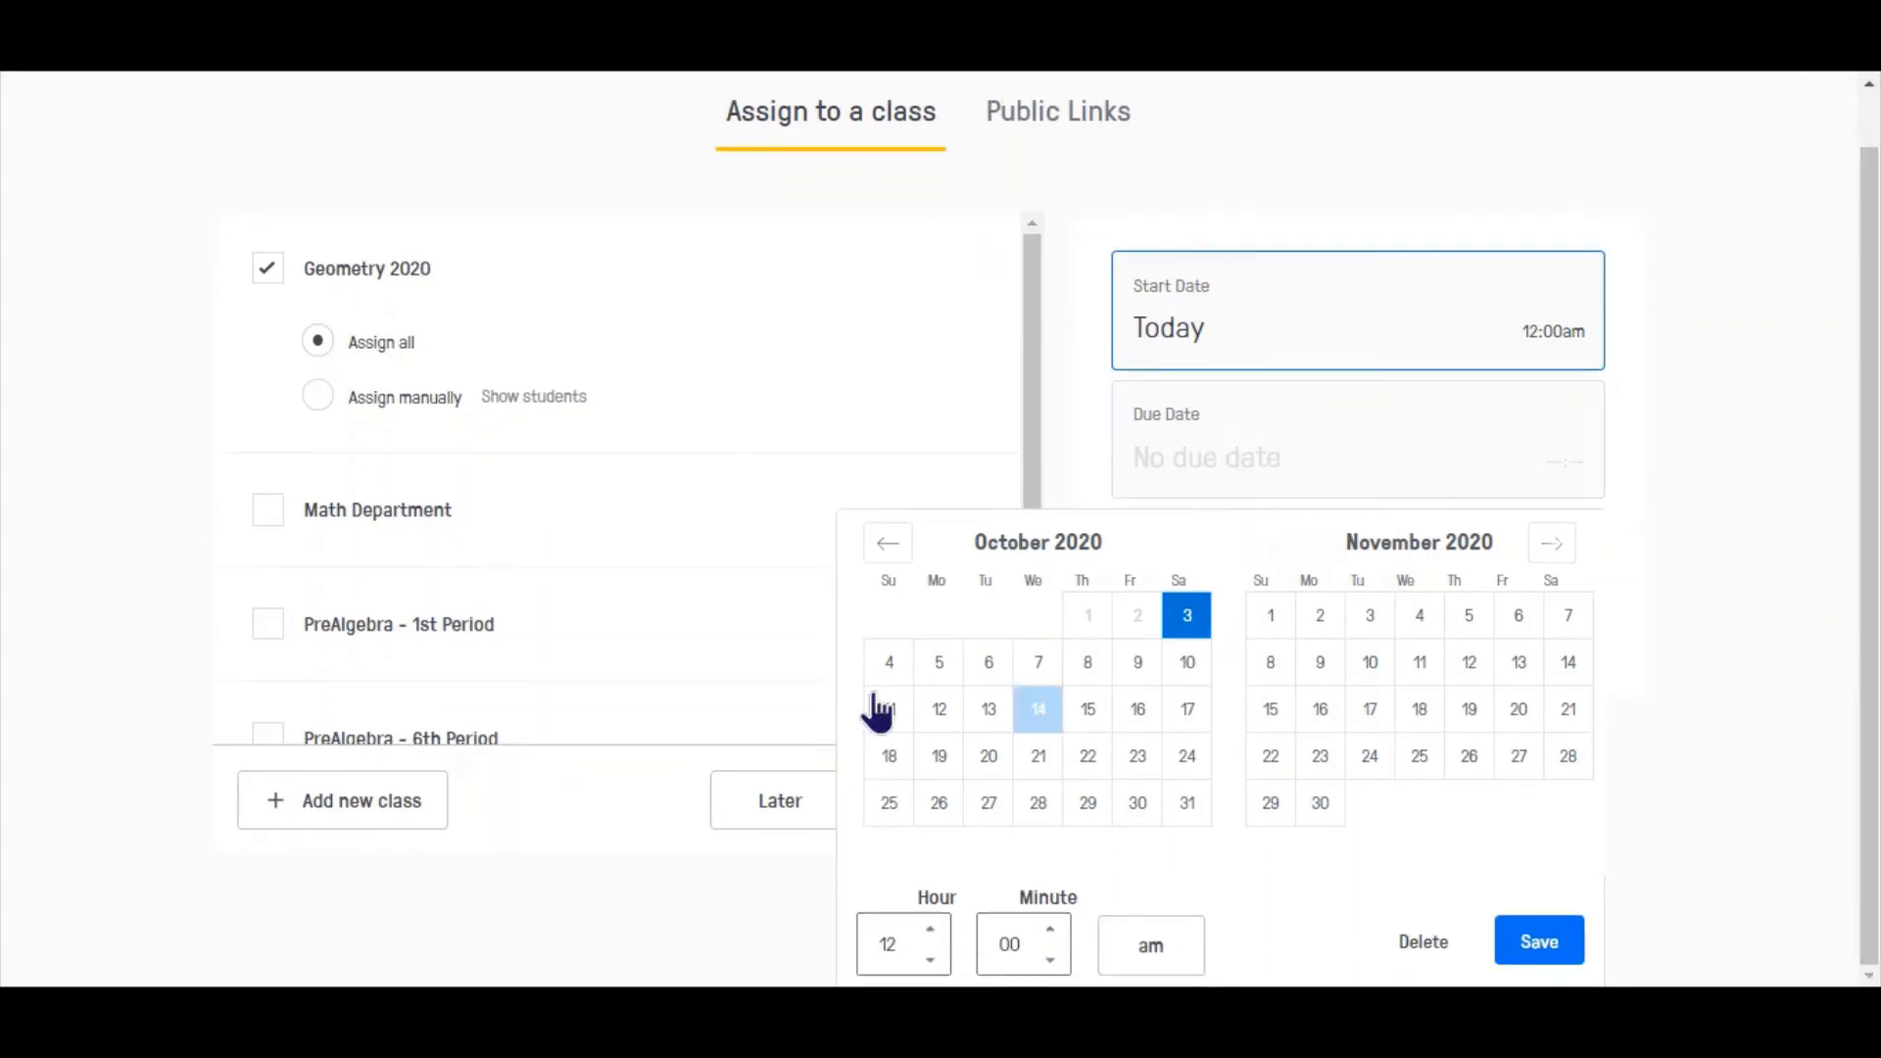
{"action": "left_click", "coordinate": [987, 666]}
{"action": "left_click", "coordinate": [896, 936]}
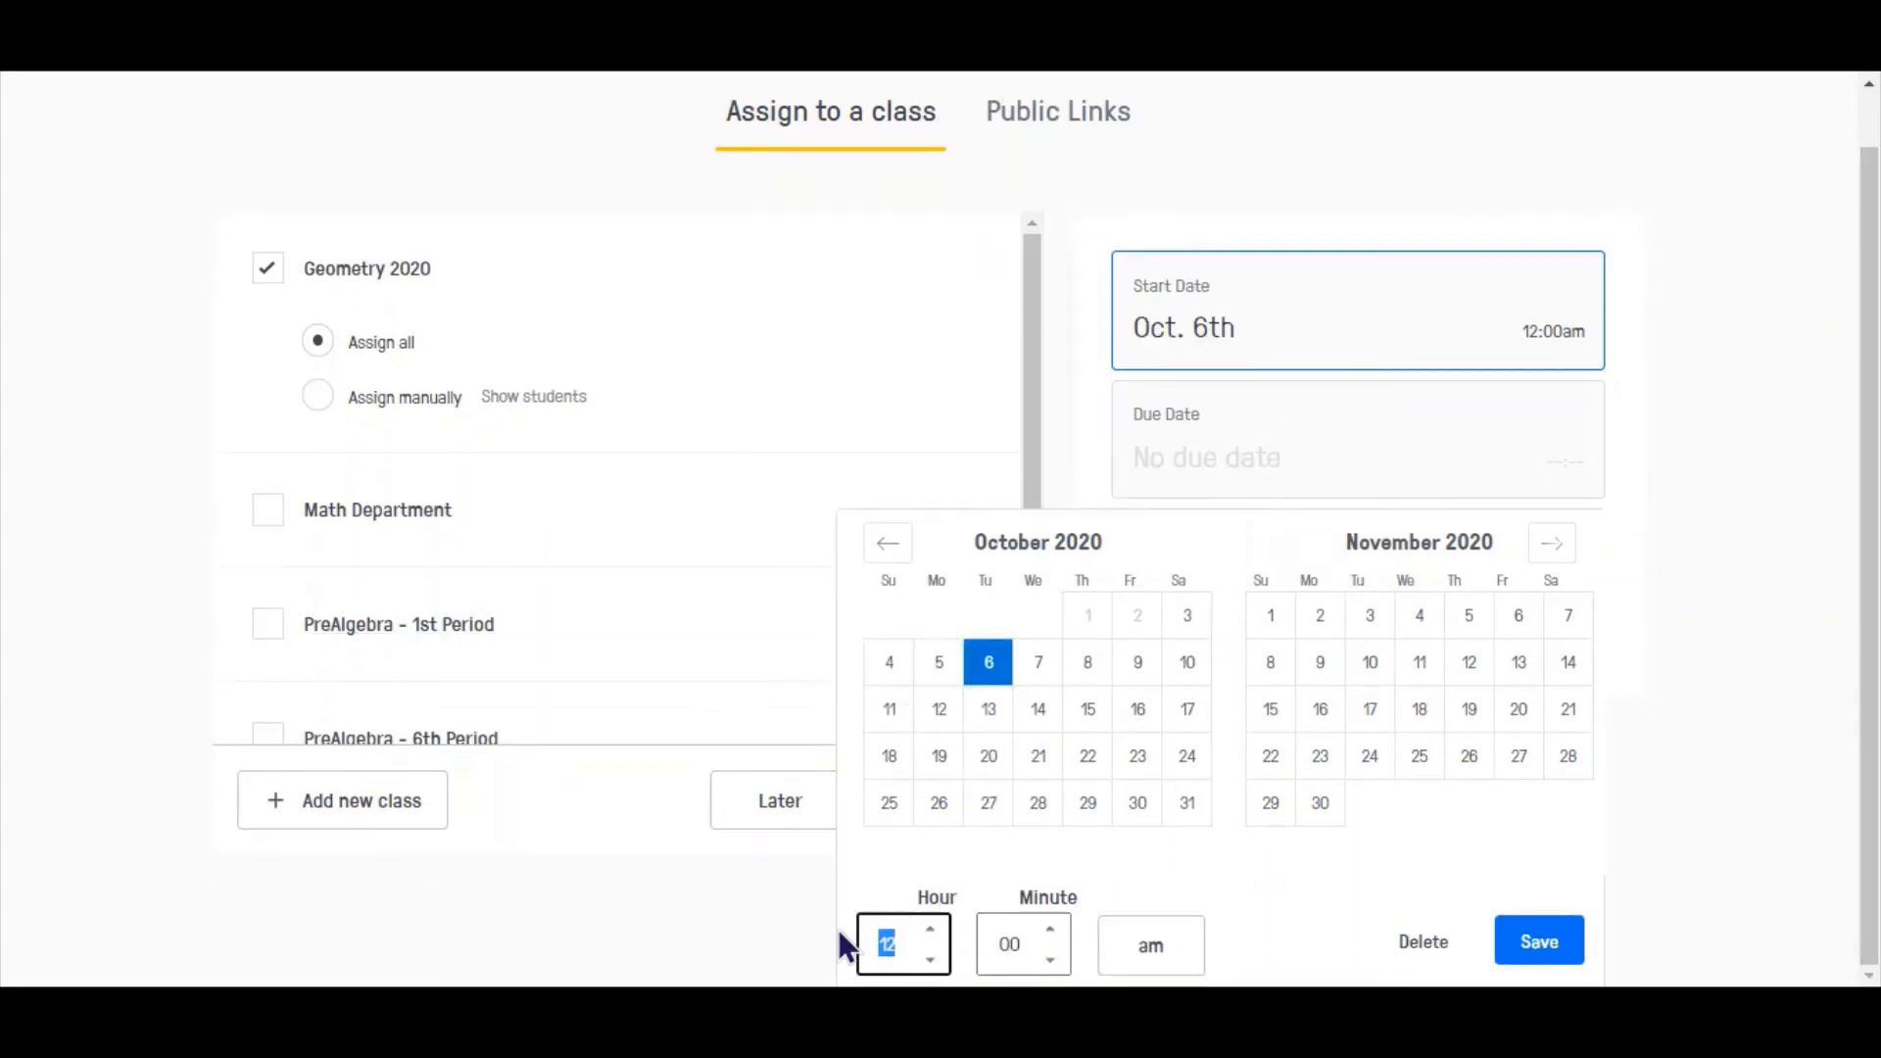
{"action": "key", "text": "Tab"}
{"action": "key", "text": "Tab"}
{"action": "key", "text": "Tab"}
{"action": "type", "text": "020"}
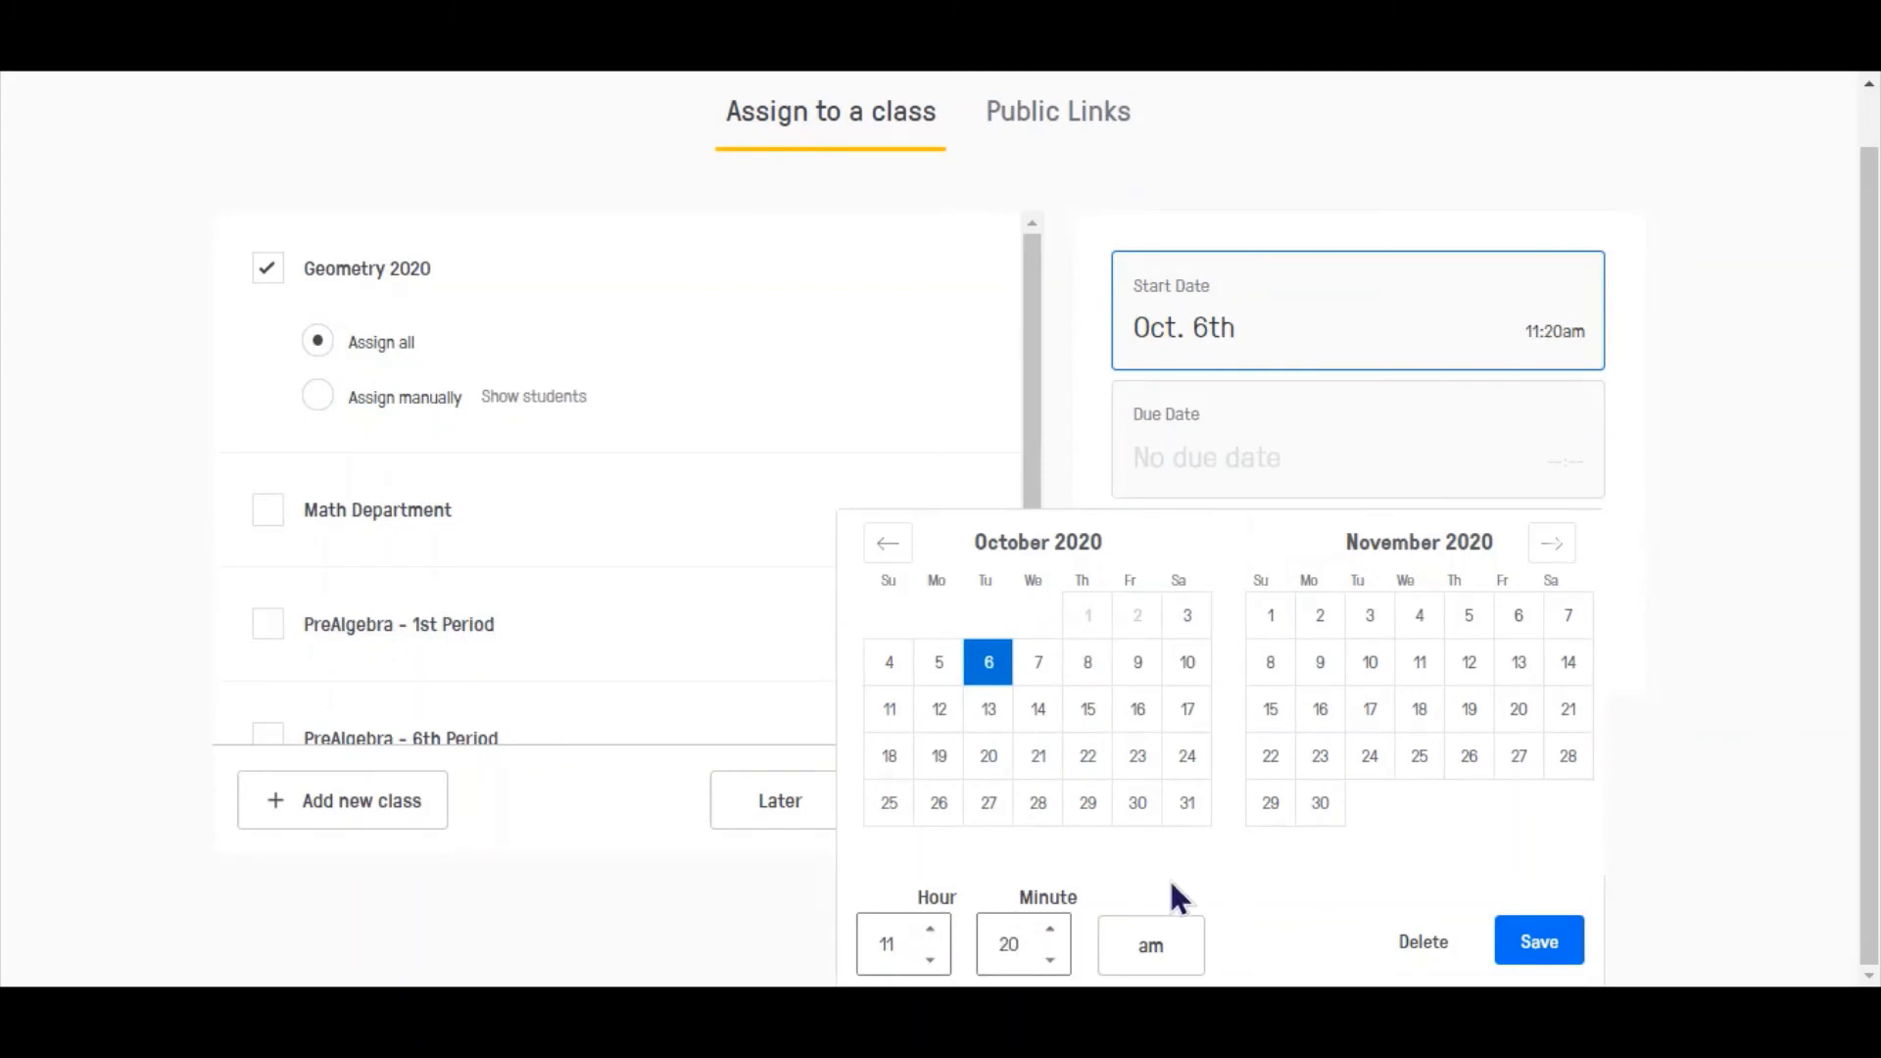
{"action": "left_click", "coordinate": [1540, 945]}
- Set the assignment's due date to October 13th
{"action": "left_click", "coordinate": [1285, 534]}
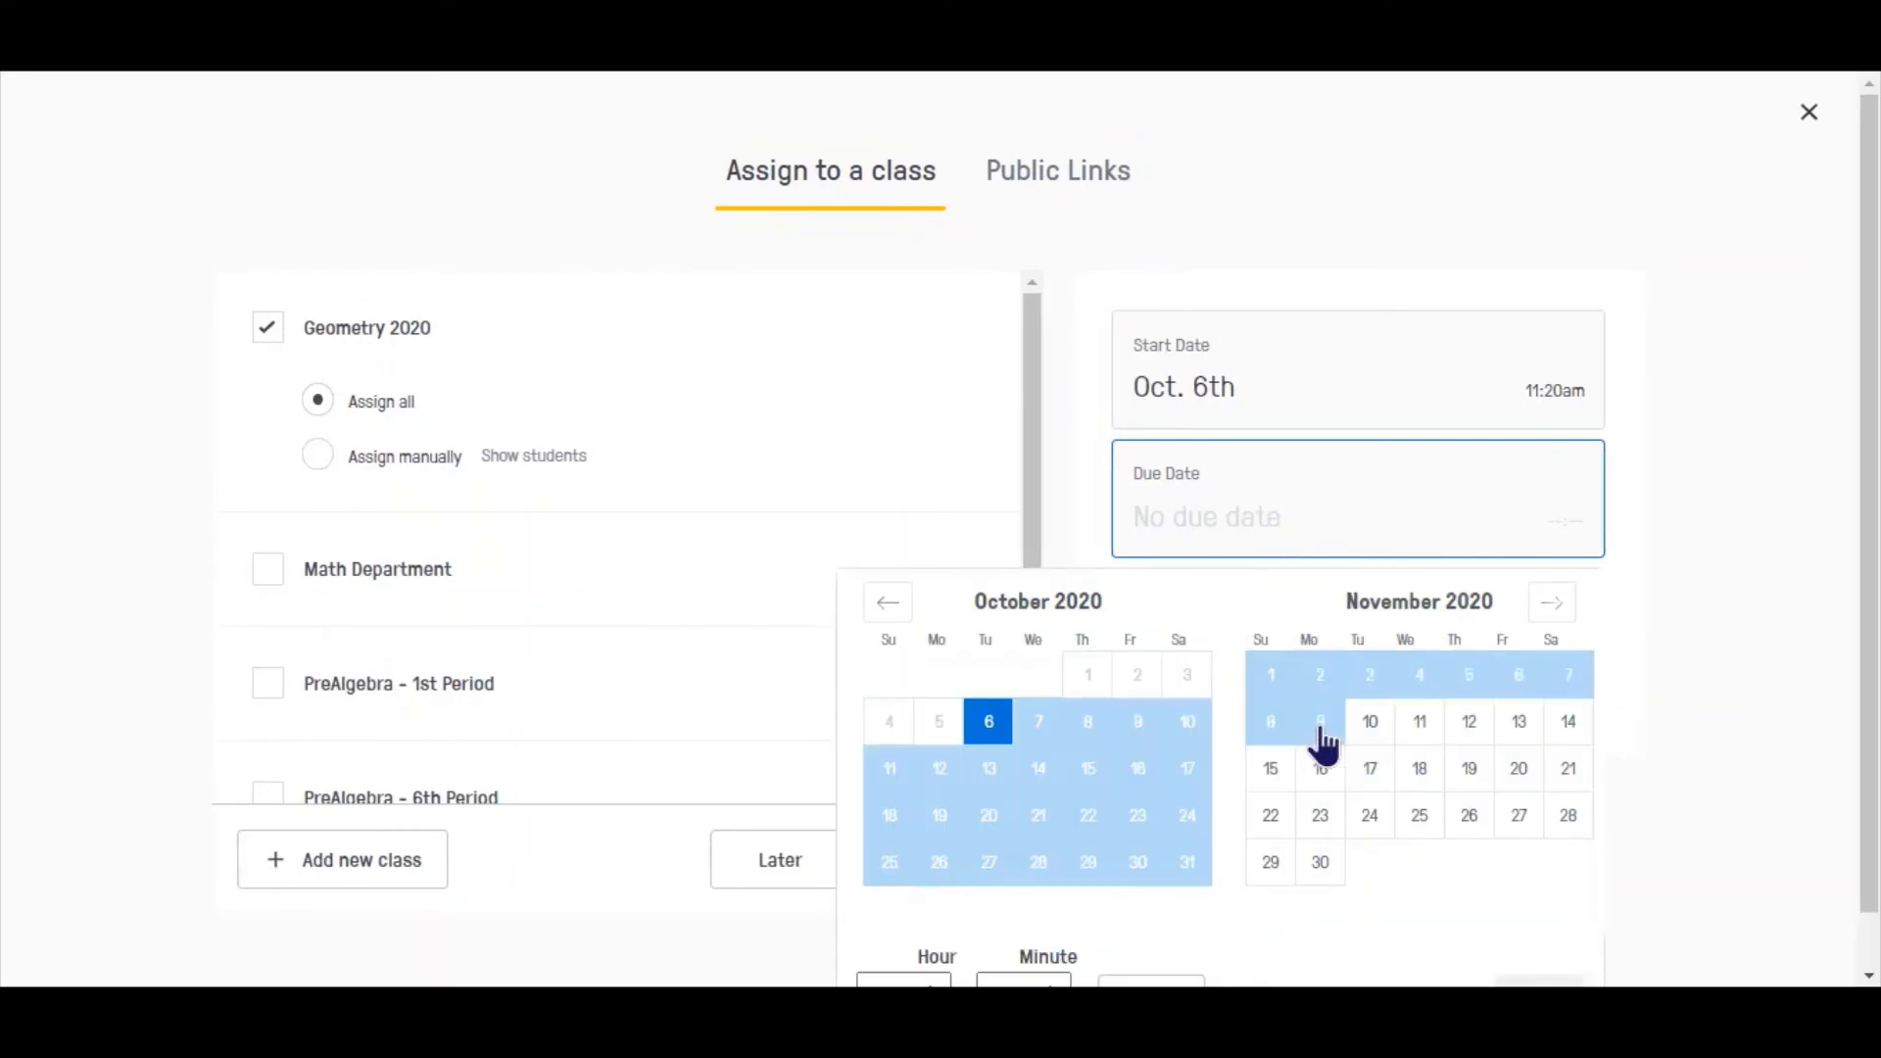
{"action": "left_click", "coordinate": [938, 774]}
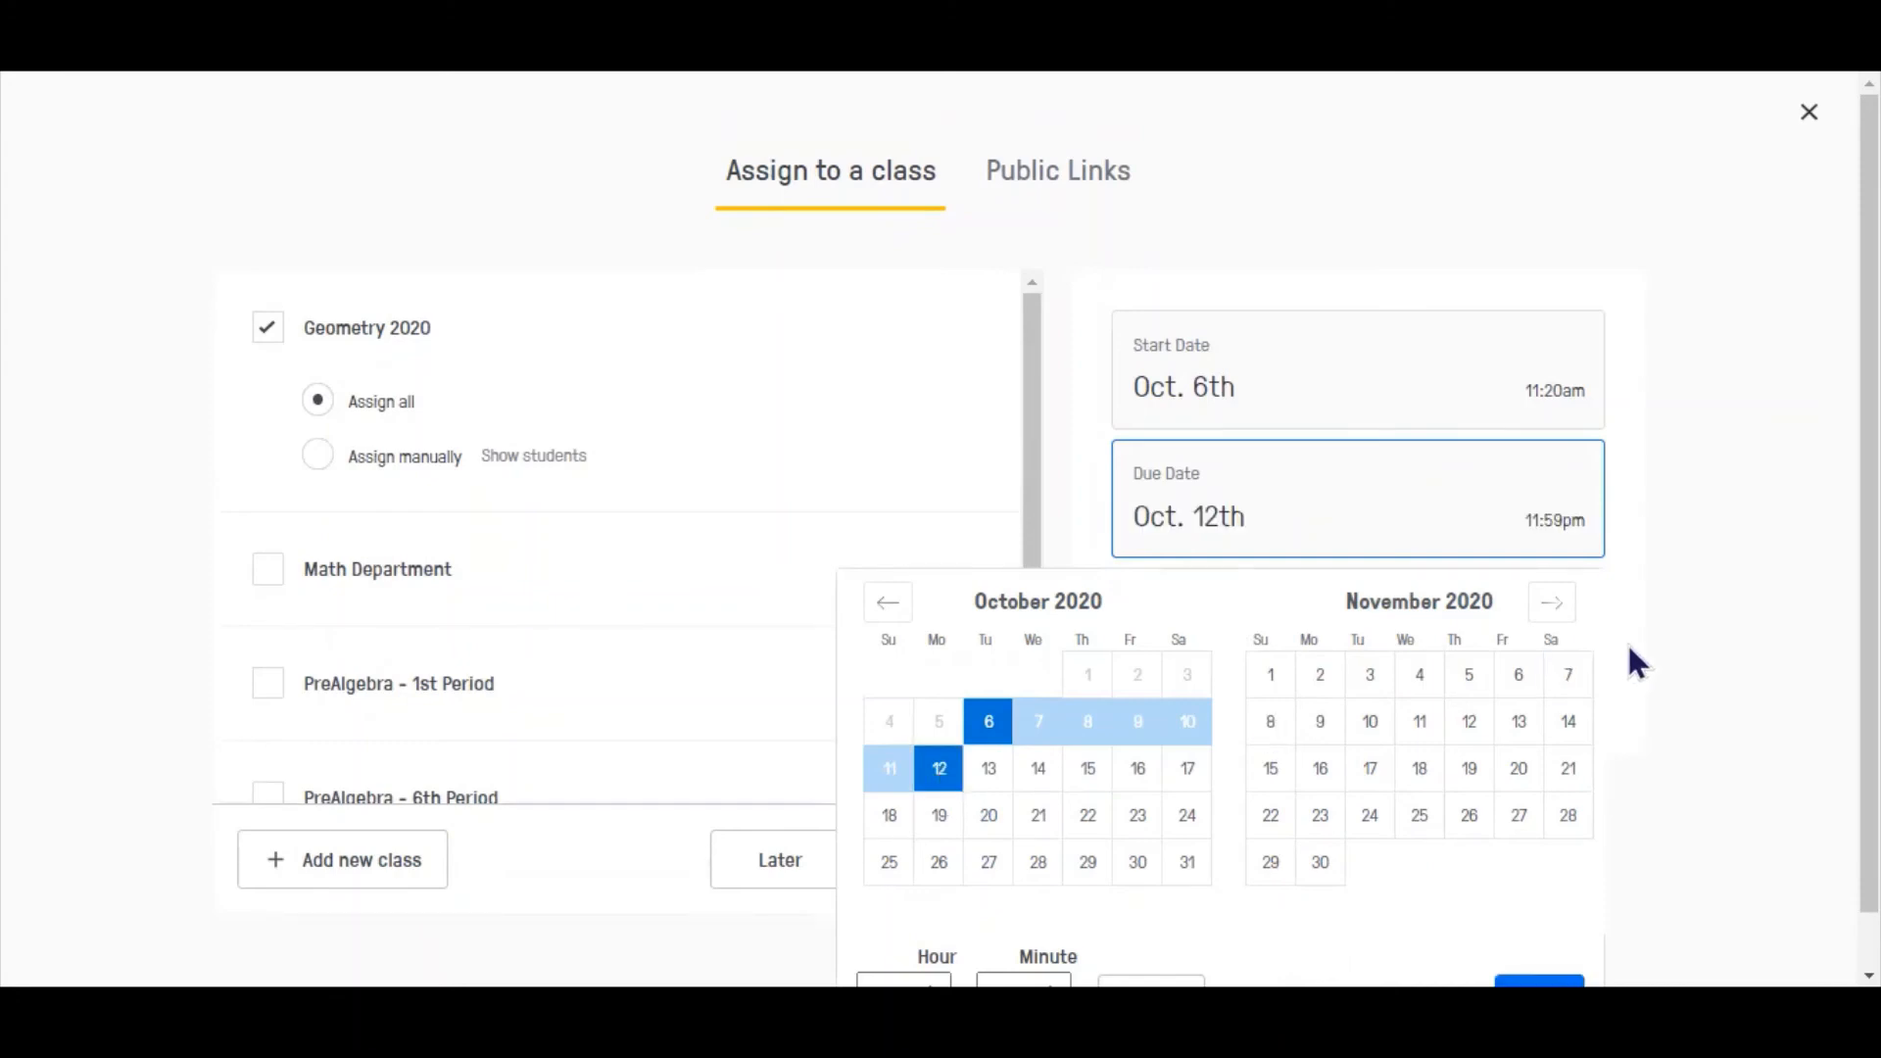
{"action": "left_click", "coordinate": [981, 772]}
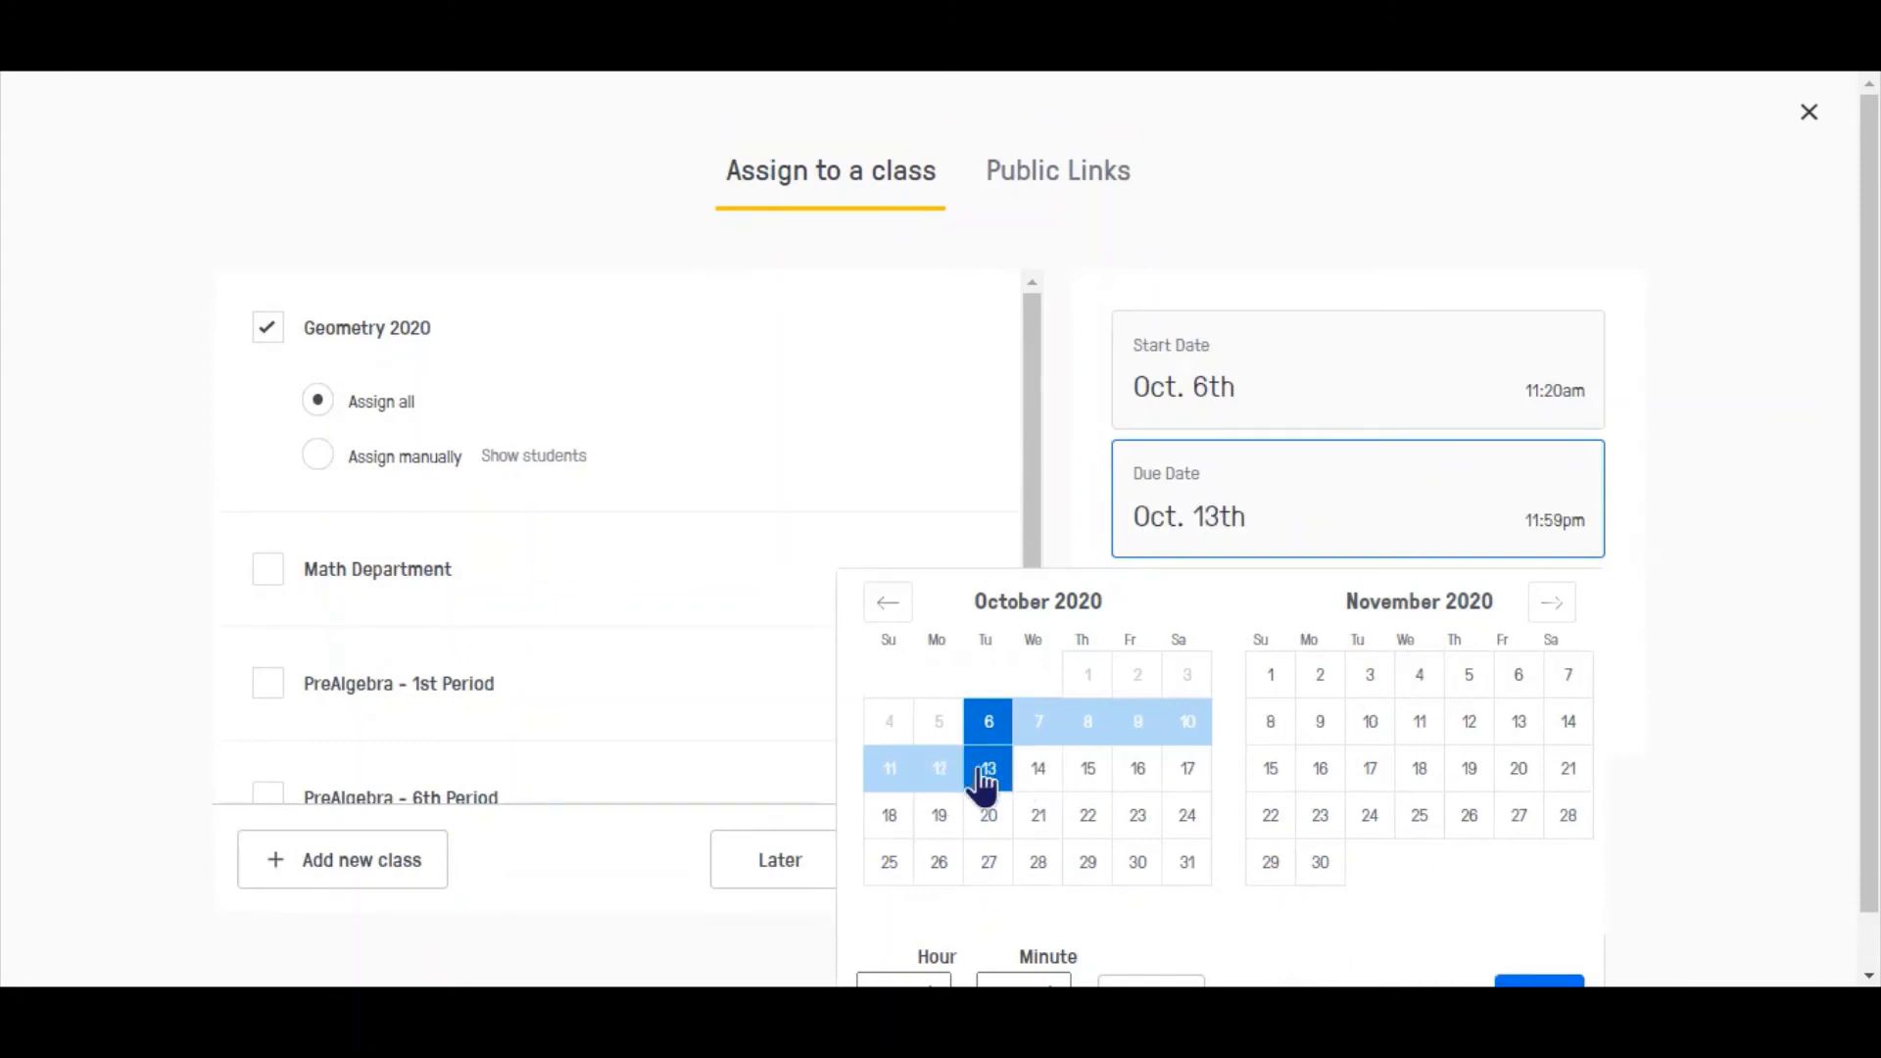
{"action": "left_click_drag", "start_coordinate": [1870, 566], "coordinate": [1867, 637]}
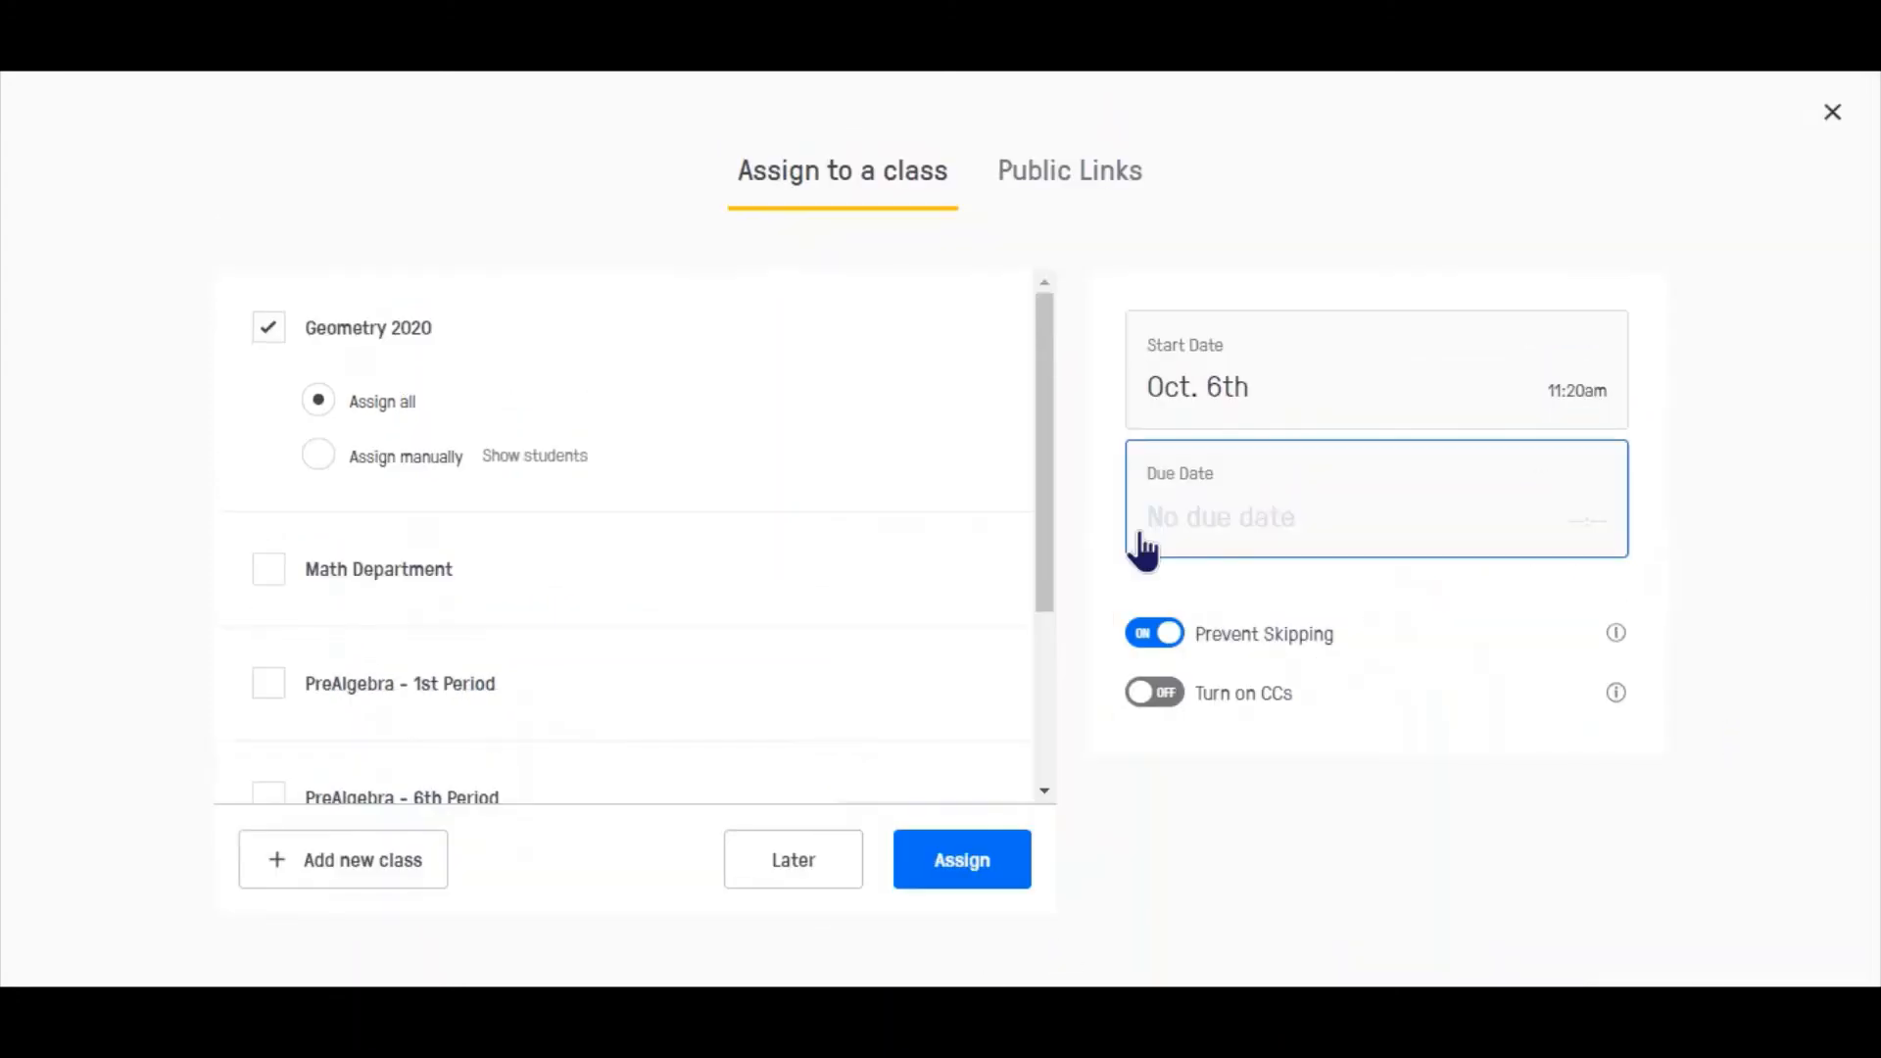
{"action": "left_click", "coordinate": [1143, 500]}
{"action": "left_click", "coordinate": [990, 772]}
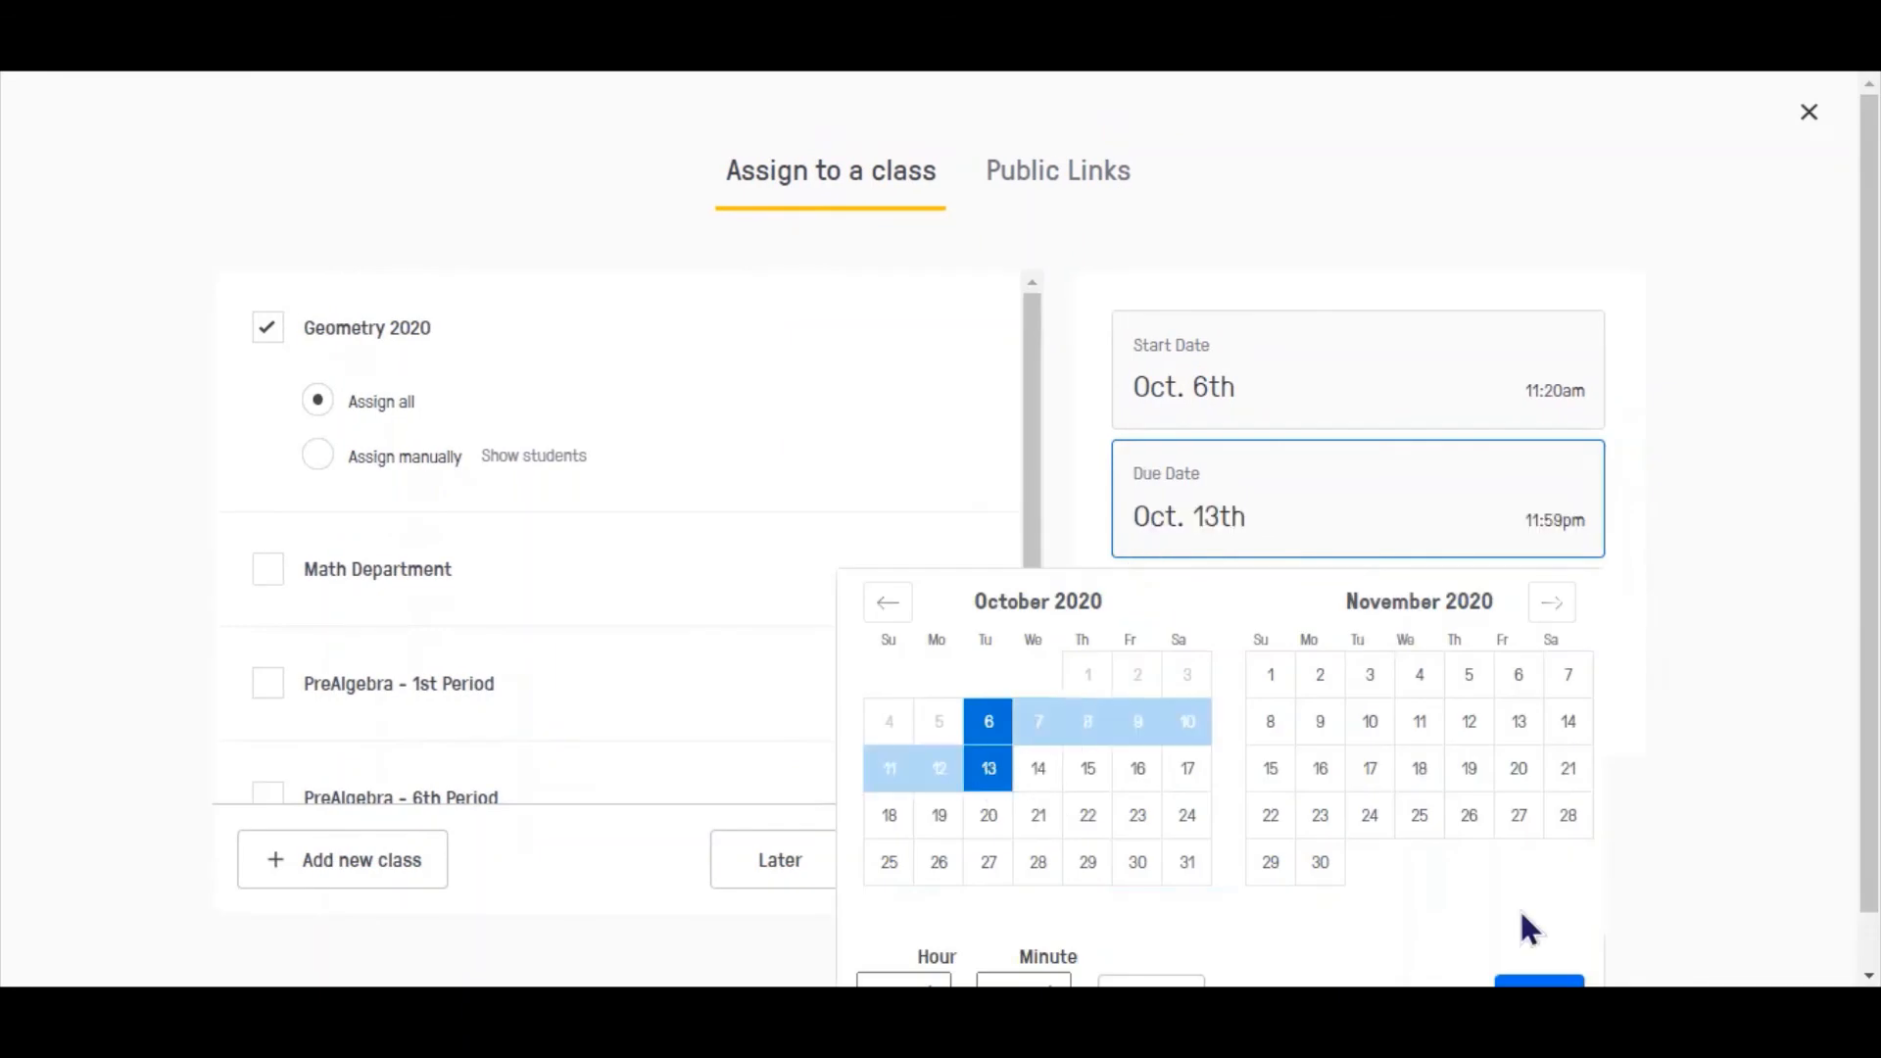
{"action": "left_click", "coordinate": [1539, 981]}
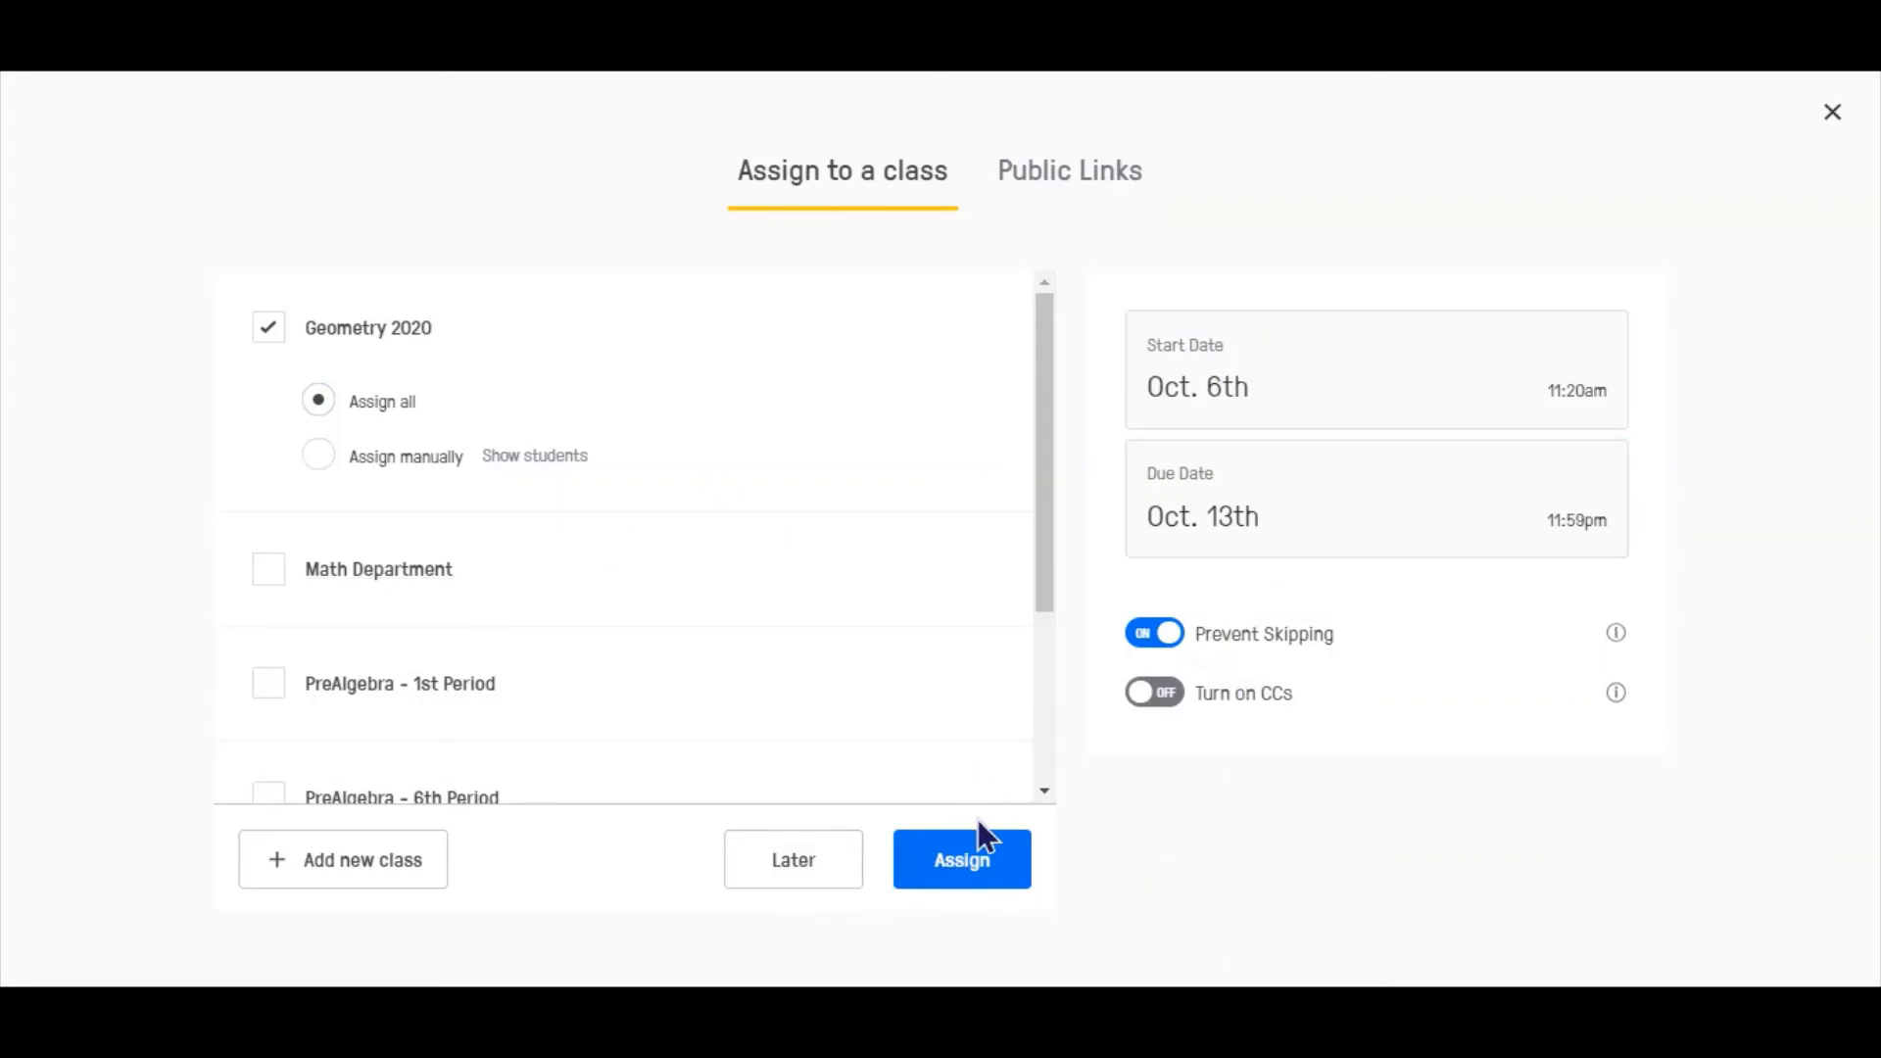
- View the video's public link and embed code, and close the assignment window without assigning
{"action": "left_click", "coordinate": [1078, 175]}
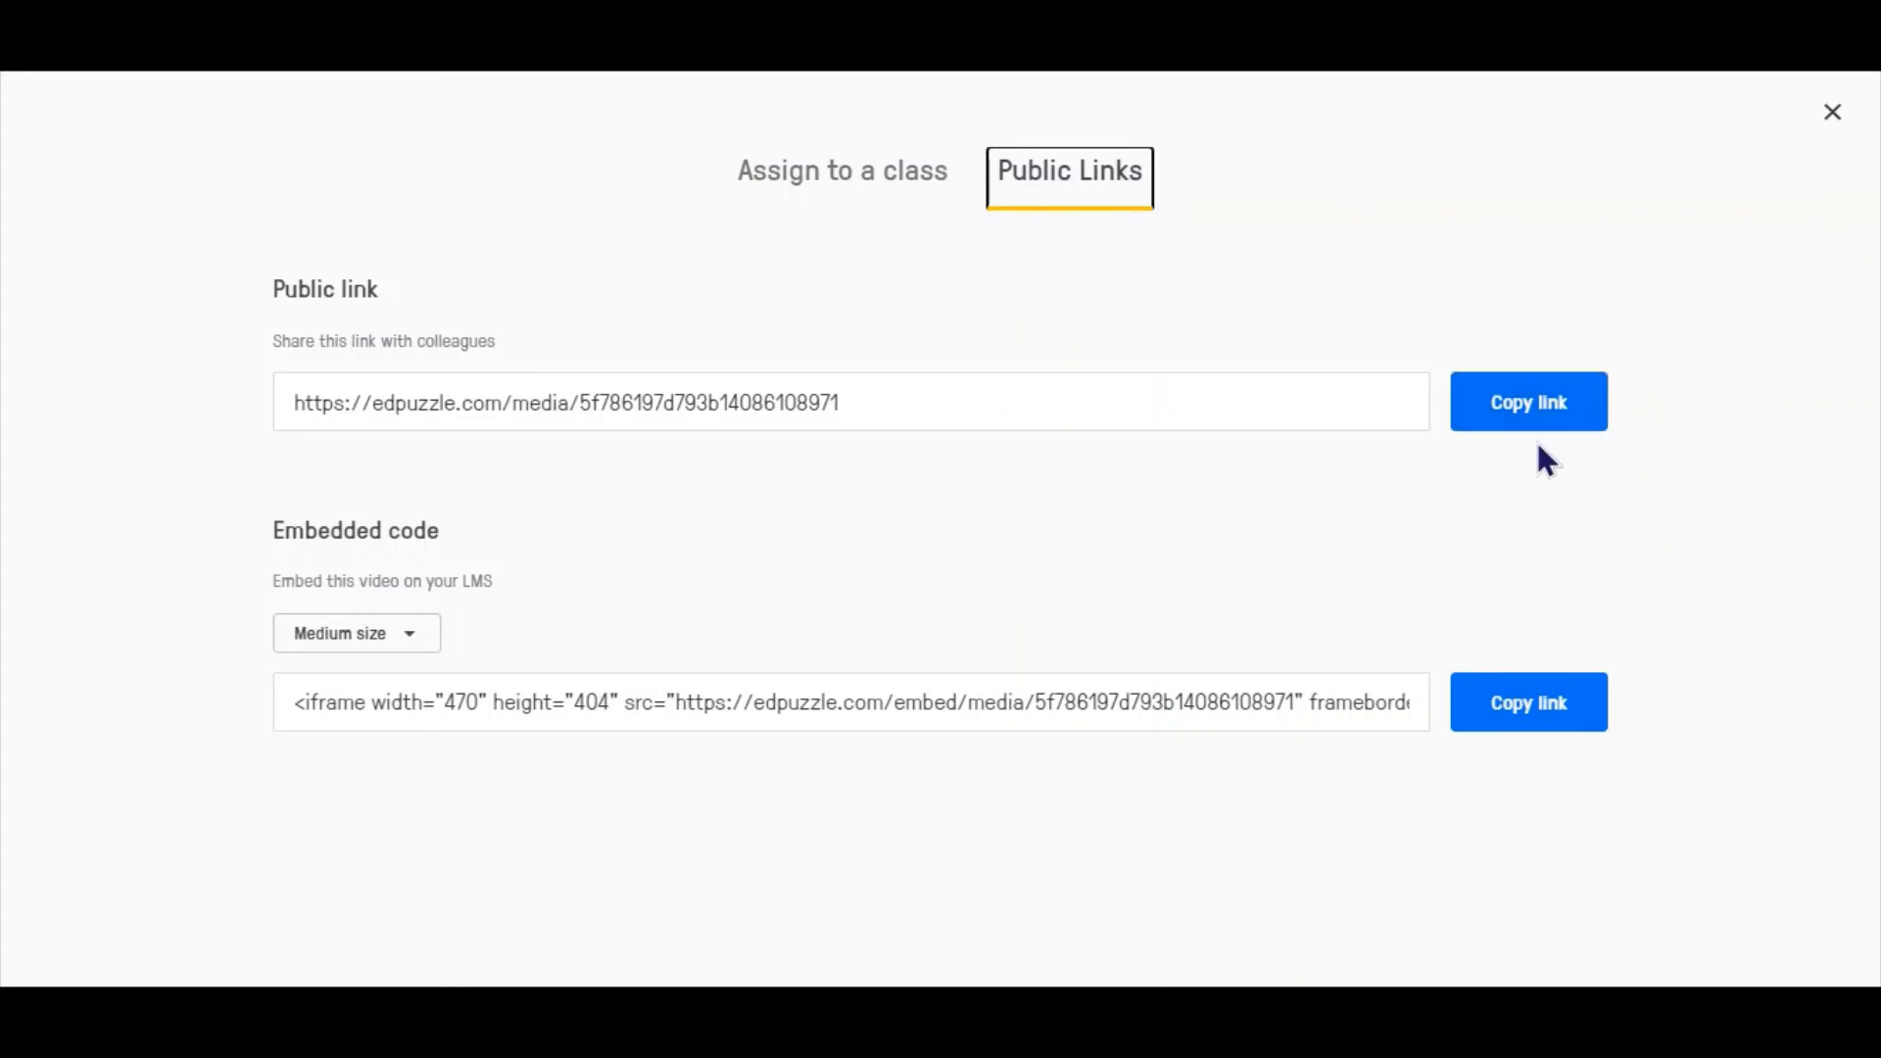
{"action": "left_click", "coordinate": [821, 186]}
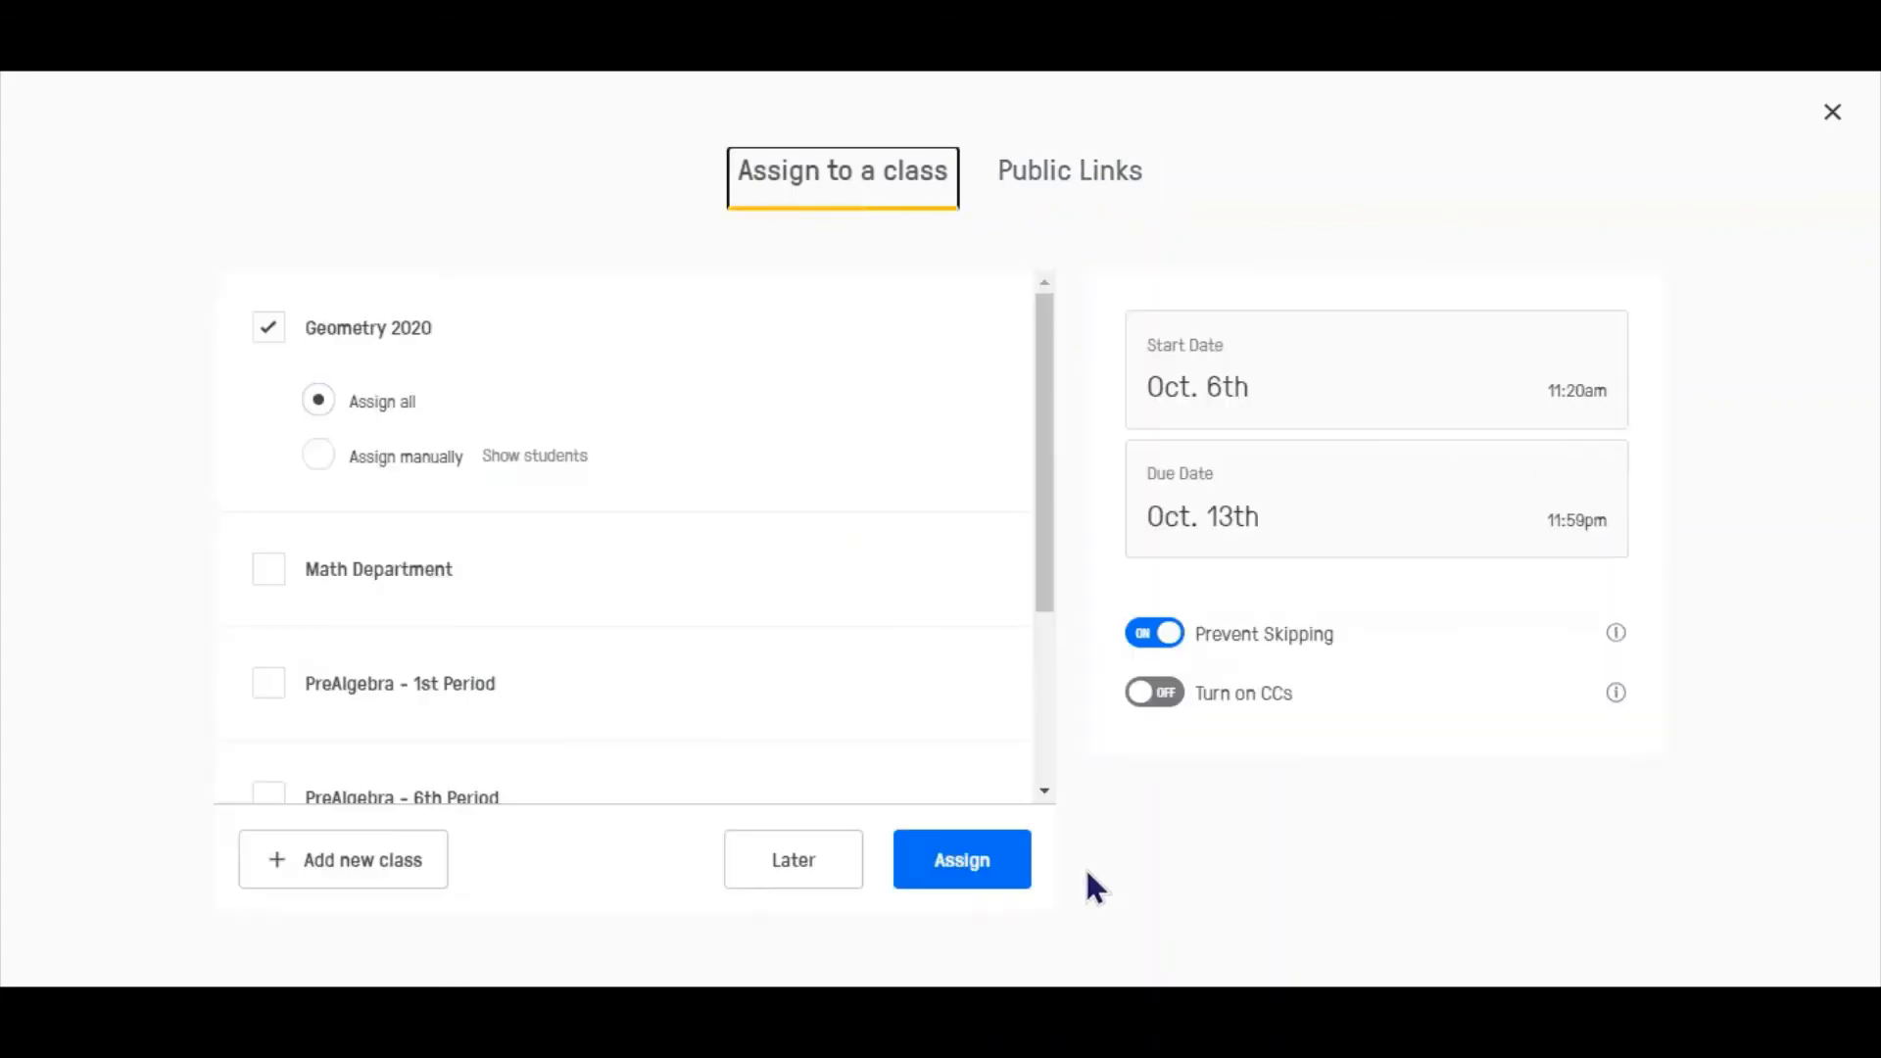
{"action": "left_click", "coordinate": [1832, 114]}
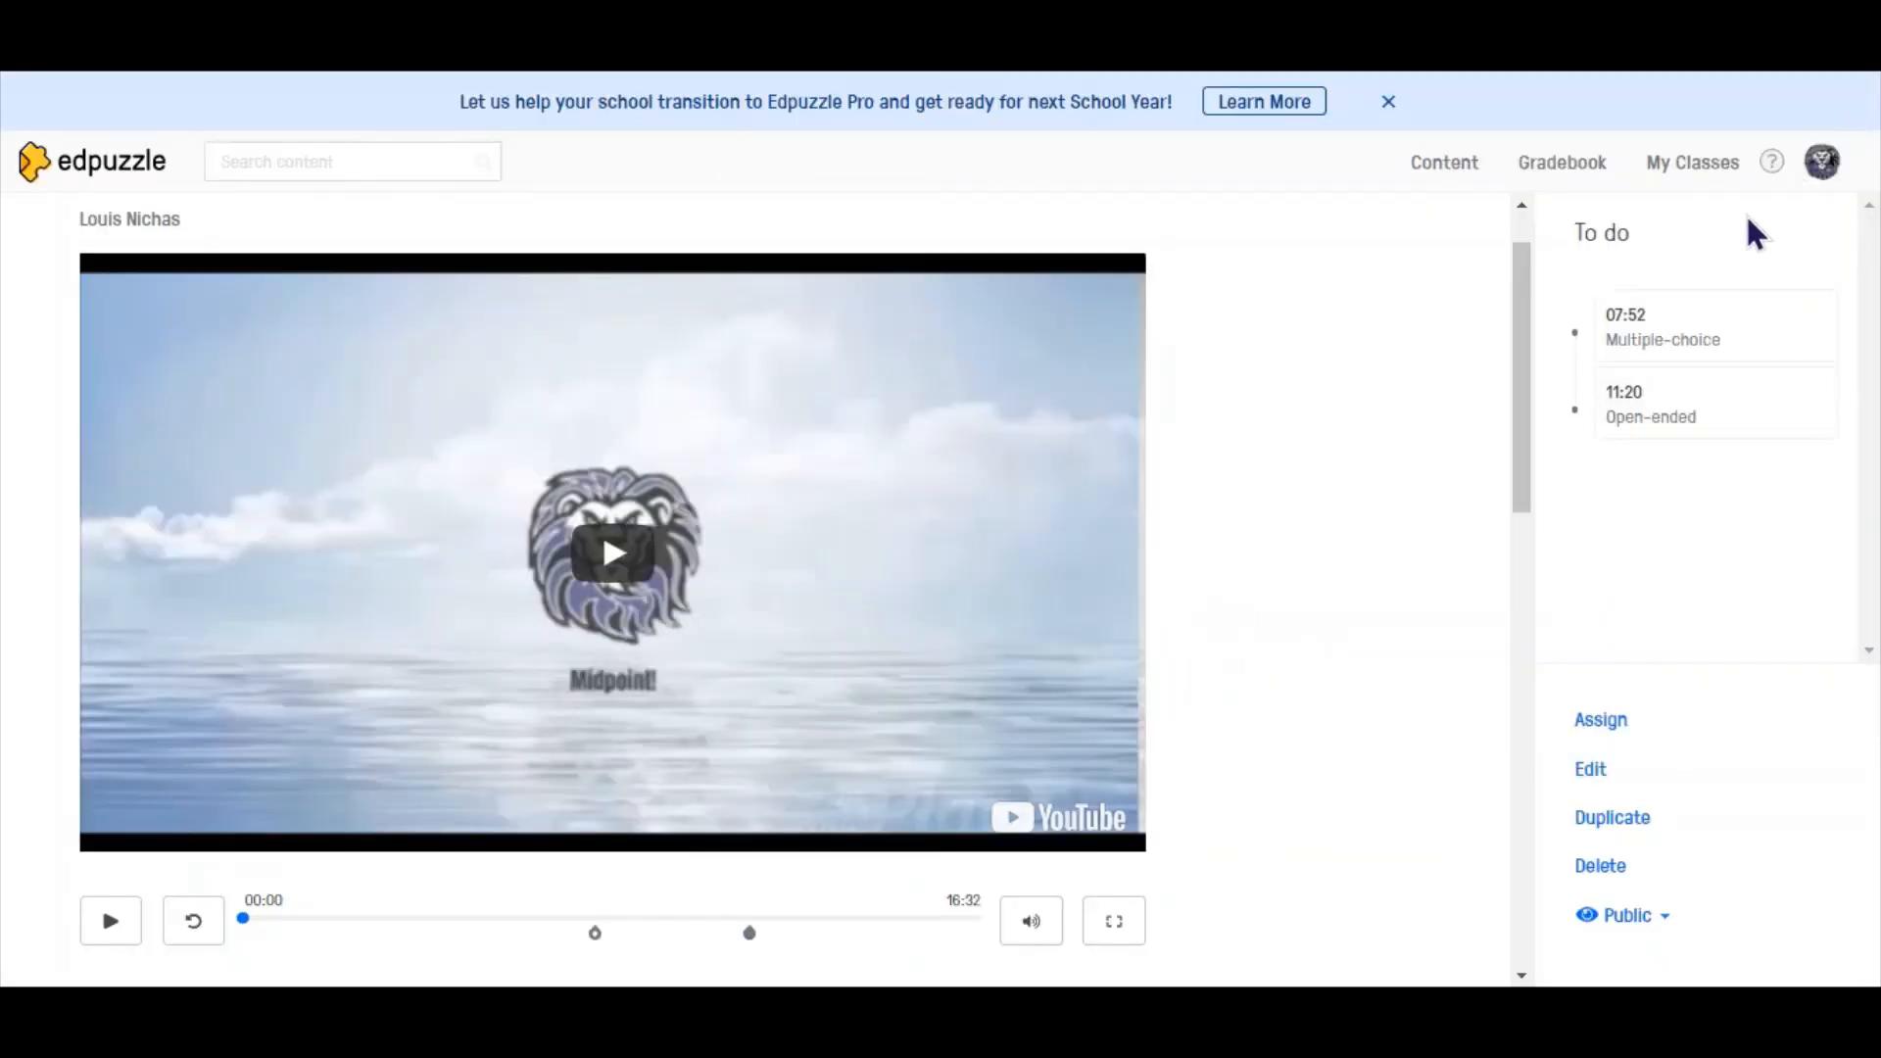